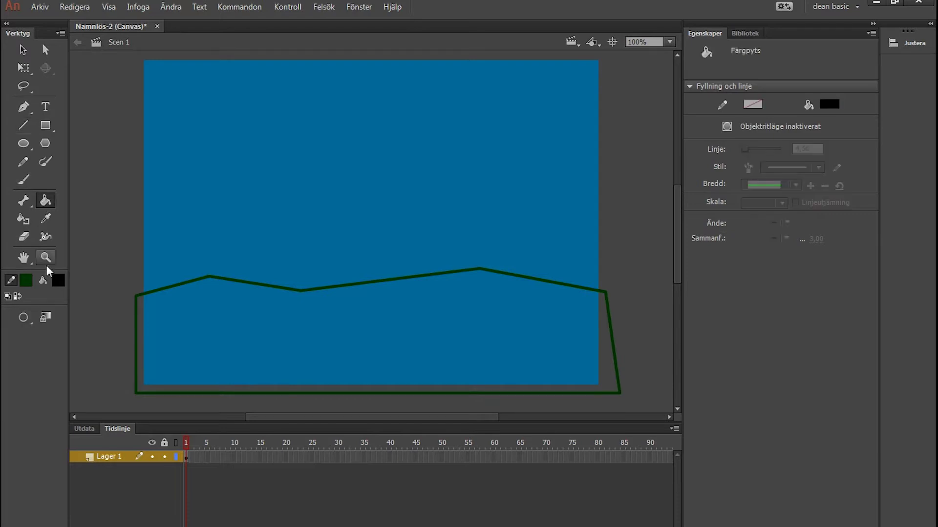
Step: Fill the closed hill outline with the same dark green as its stroke
{"action": "left_click", "coordinate": [58, 280]}
{"action": "left_click", "coordinate": [140, 324]}
{"action": "left_click", "coordinate": [191, 316]}
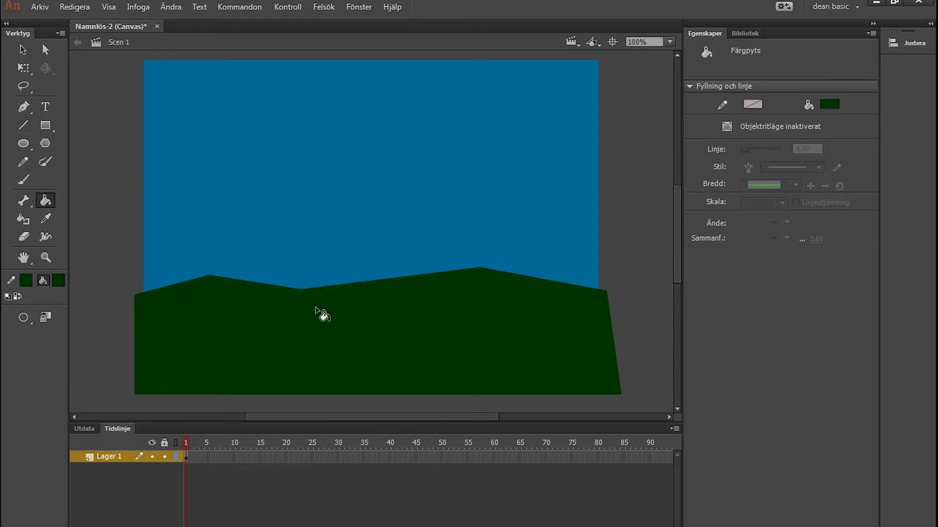
Step: Rename the hill's layer as gräs and add a new layer above it
{"action": "double_click", "coordinate": [105, 456]}
{"action": "type", "text": "gräs"}
{"action": "key", "text": "Return"}
{"action": "key", "text": "ctrl+shift+n"}
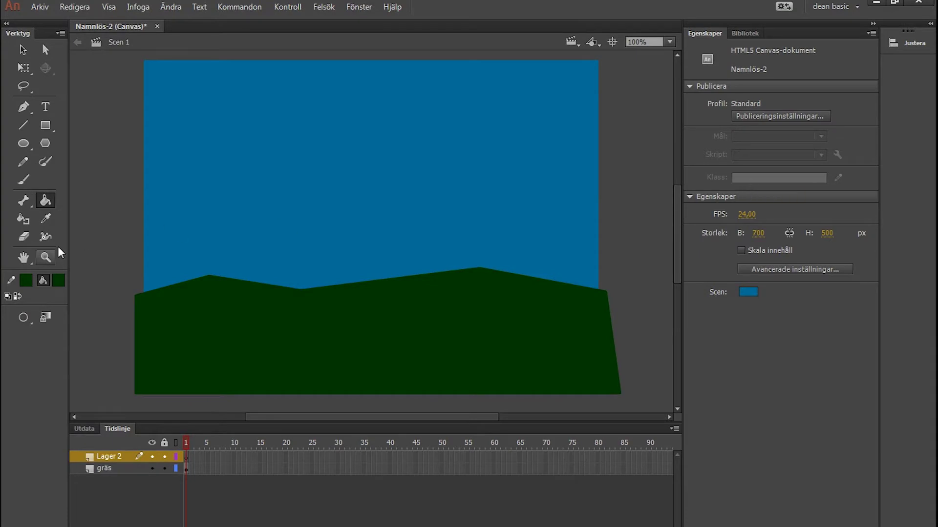
Step: Draw a lighter green rectangle (#006600) on the new layer, spanning slightly more than the stage's width and overlapping the dark hill
{"action": "left_click", "coordinate": [58, 281]}
{"action": "left_click", "coordinate": [112, 323]}
{"action": "left_click", "coordinate": [58, 280]}
{"action": "left_click", "coordinate": [145, 323]}
{"action": "left_click", "coordinate": [46, 125]}
{"action": "left_click_drag", "start_coordinate": [128, 223], "coordinate": [609, 305]}
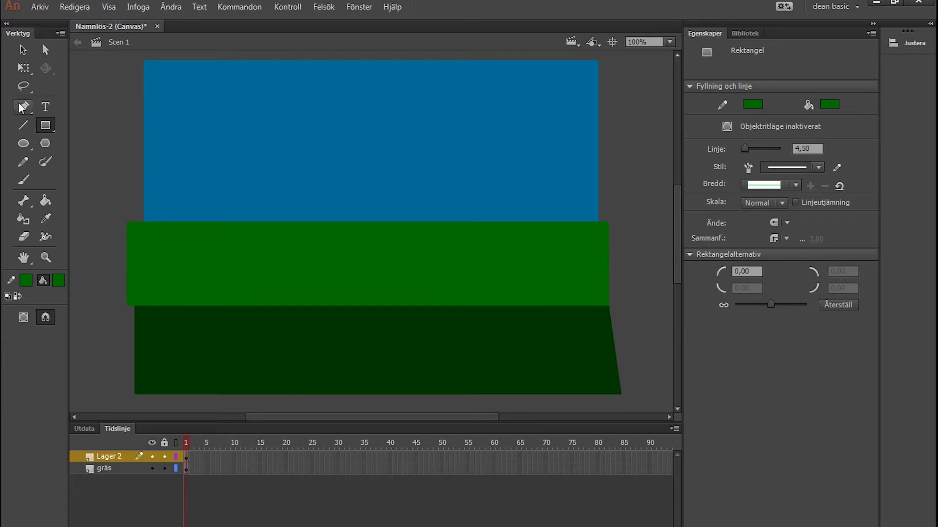
Step: Bend the lighter green rectangle's upper edge into a wavy hill contour with a dip in the middle
{"action": "key", "text": "v"}
{"action": "left_click_drag", "start_coordinate": [212, 224], "coordinate": [316, 213]}
{"action": "left_click_drag", "start_coordinate": [440, 223], "coordinate": [441, 239]}
{"action": "left_click_drag", "start_coordinate": [513, 231], "coordinate": [515, 218]}
{"action": "left_click_drag", "start_coordinate": [376, 226], "coordinate": [376, 236]}
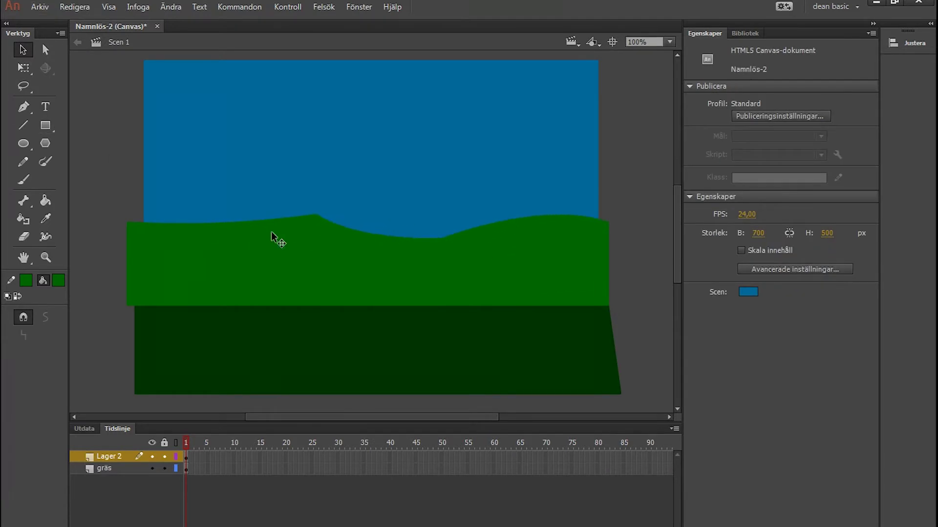
{"action": "left_click_drag", "start_coordinate": [215, 220], "coordinate": [213, 210]}
{"action": "left_click_drag", "start_coordinate": [316, 215], "coordinate": [300, 215]}
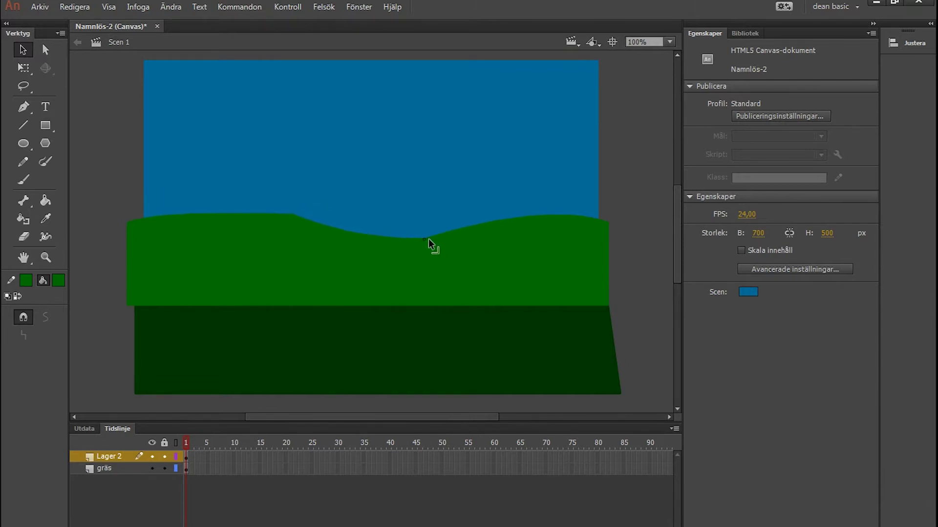
Step: Nudge the lighter hill down, place its layer beneath gräs and rename that layer as gräs2
{"action": "left_click_drag", "start_coordinate": [388, 268], "coordinate": [391, 280]}
{"action": "key", "text": "ctrl+z"}
{"action": "double_click", "coordinate": [390, 268]}
{"action": "left_click_drag", "start_coordinate": [104, 459], "coordinate": [112, 467]}
{"action": "type", "text": "gräs2"}
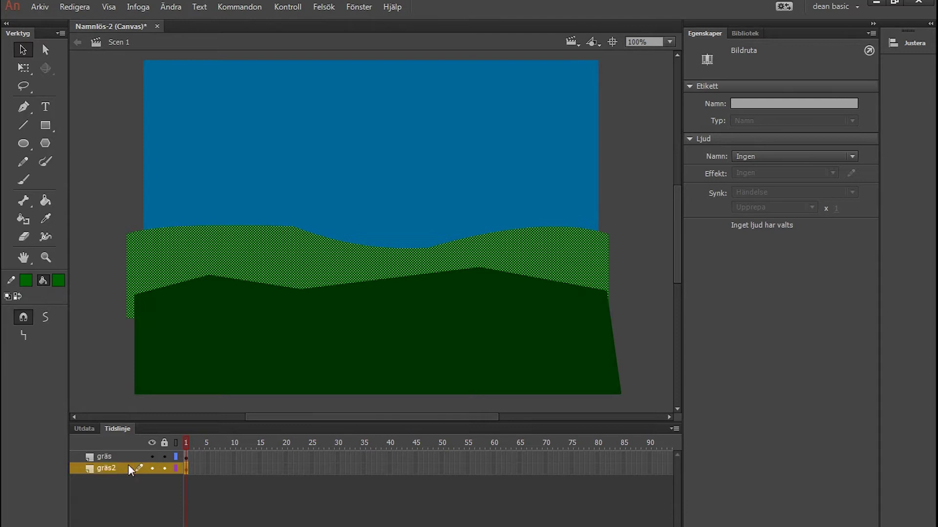
Step: Move the lighter green hill down, then lower its left end and left crest to flatten the contour
{"action": "left_click", "coordinate": [131, 326]}
{"action": "double_click", "coordinate": [344, 255]}
{"action": "left_click_drag", "start_coordinate": [344, 255], "coordinate": [343, 274]}
{"action": "left_click", "coordinate": [130, 197]}
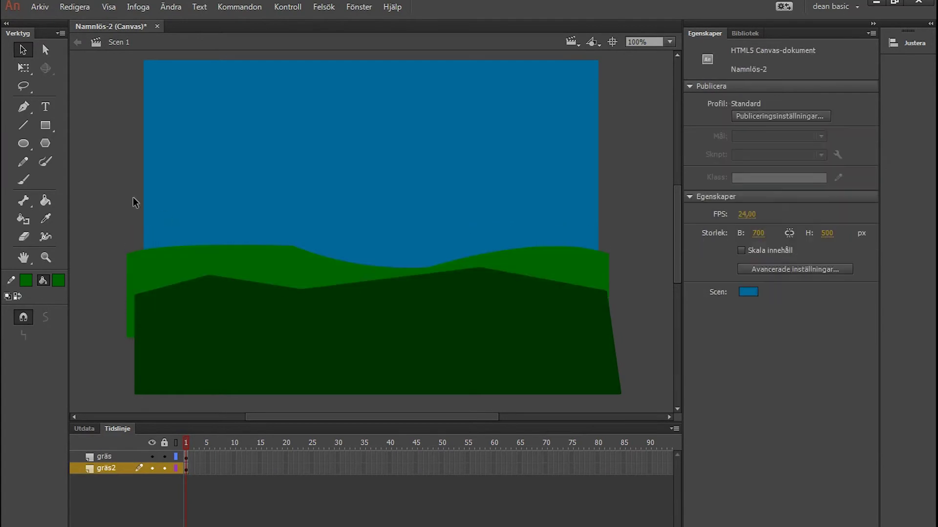
{"action": "left_click_drag", "start_coordinate": [127, 253], "coordinate": [127, 274]}
{"action": "left_click_drag", "start_coordinate": [190, 253], "coordinate": [195, 259]}
{"action": "left_click_drag", "start_coordinate": [293, 247], "coordinate": [278, 259]}
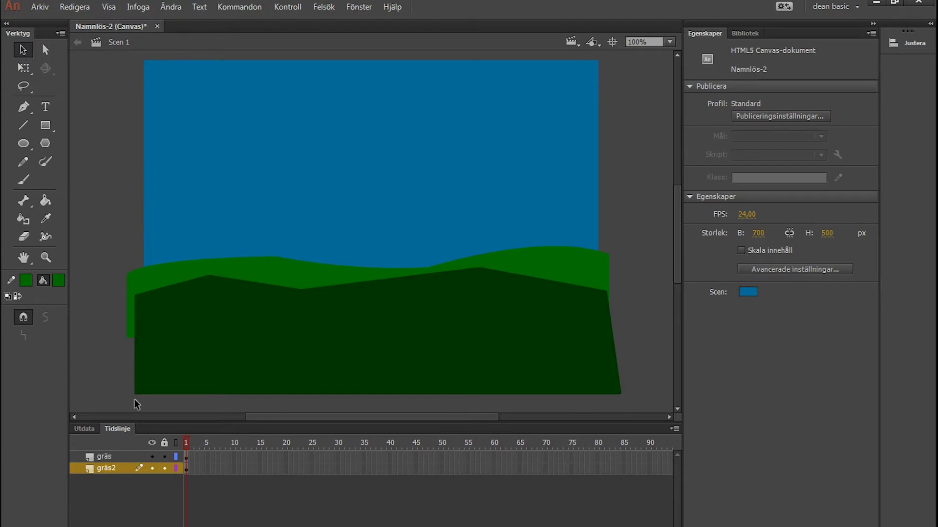
Step: Place layer gräs2 above gräs and raise the dark green hill so its ridge shows behind the lighter one
{"action": "left_click_drag", "start_coordinate": [107, 469], "coordinate": [130, 435]}
{"action": "left_click", "coordinate": [110, 470]}
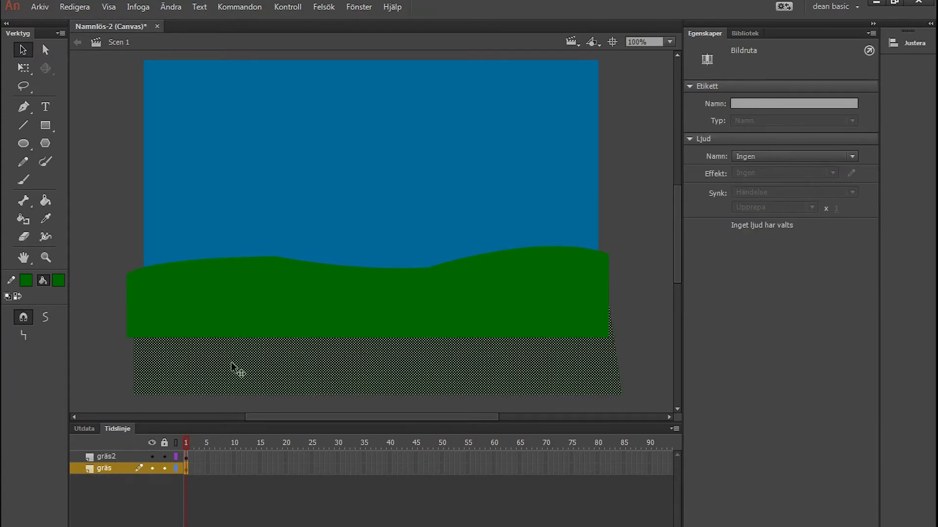
{"action": "key", "text": "shift+Up"}
{"action": "key", "text": "shift+Up"}
{"action": "key", "text": "shift+Up"}
{"action": "key", "text": "shift+Up"}
{"action": "key", "text": "shift+Up"}
{"action": "key", "text": "shift+Up"}
{"action": "key", "text": "shift+Up"}
{"action": "key", "text": "shift+Up"}
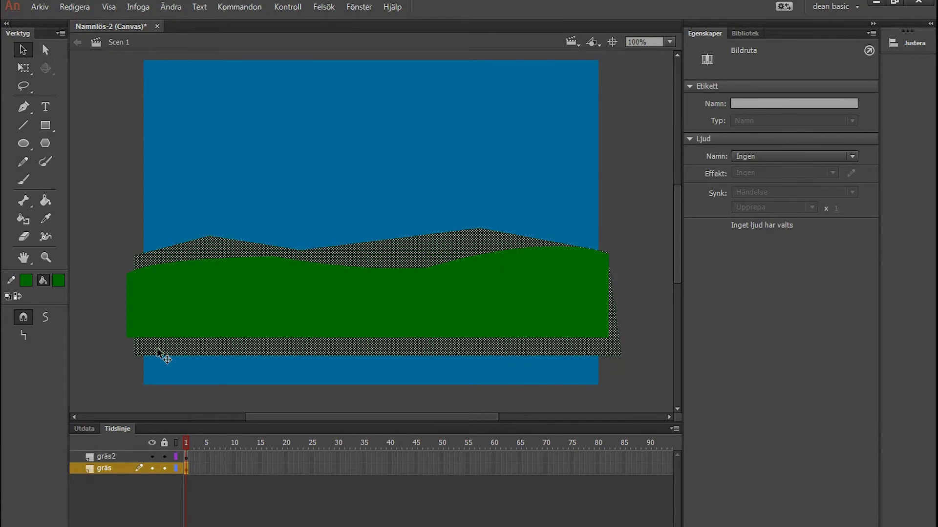
Step: Move both green hills down together until they reach past the stage's lower edge
{"action": "key", "text": "shift+Down"}
{"action": "key", "text": "shift+Down"}
{"action": "key", "text": "shift+Down"}
{"action": "key", "text": "shift+Down"}
{"action": "key", "text": "shift+Down"}
{"action": "key", "text": "shift+Down"}
{"action": "key", "text": "shift+Down"}
{"action": "key", "text": "shift+Down"}
{"action": "key", "text": "shift+Down"}
{"action": "key", "text": "shift+Down"}
{"action": "key", "text": "shift+Down"}
{"action": "left_click", "coordinate": [133, 292]}
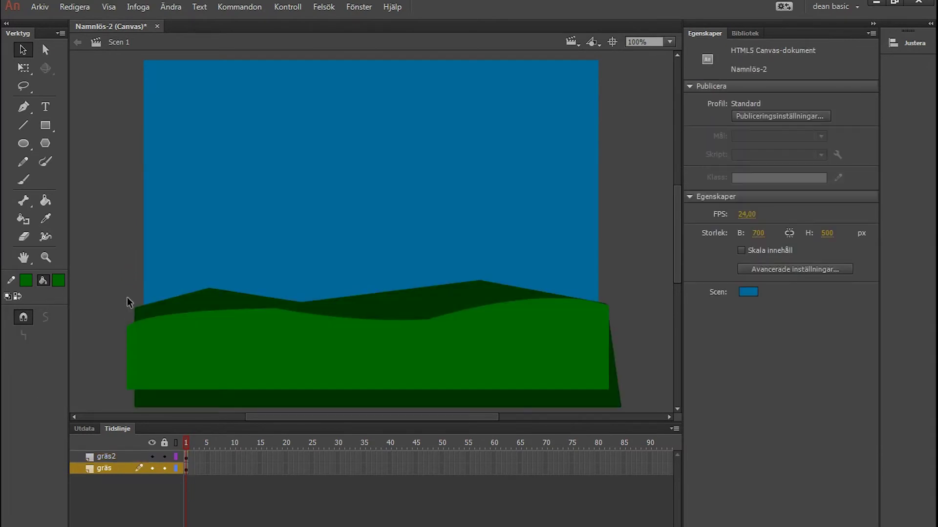
Step: Set both the fill and stroke colours to a custom very dark green
{"action": "left_click", "coordinate": [60, 283]}
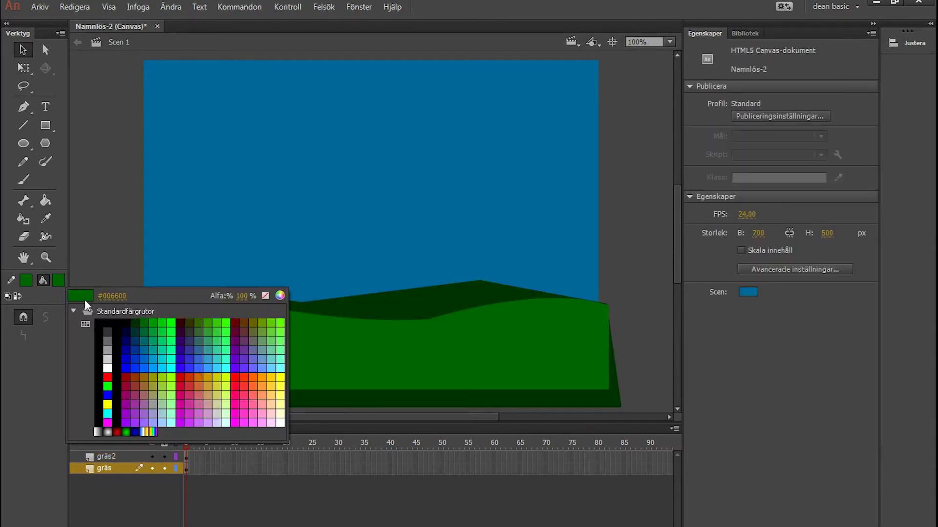
{"action": "left_click", "coordinate": [58, 280]}
{"action": "left_click", "coordinate": [280, 296]}
{"action": "left_click", "coordinate": [326, 320]}
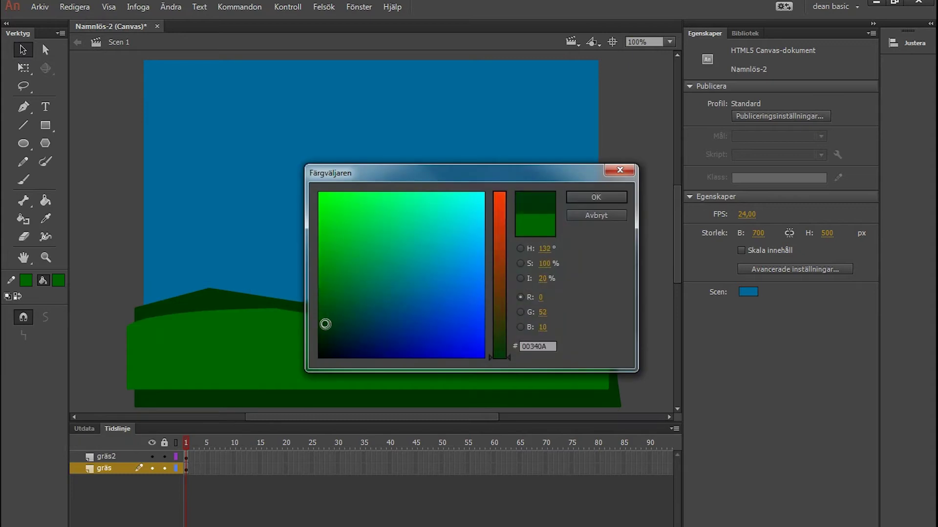
{"action": "left_click", "coordinate": [596, 198]}
{"action": "left_click", "coordinate": [26, 280]}
{"action": "left_click", "coordinate": [102, 324]}
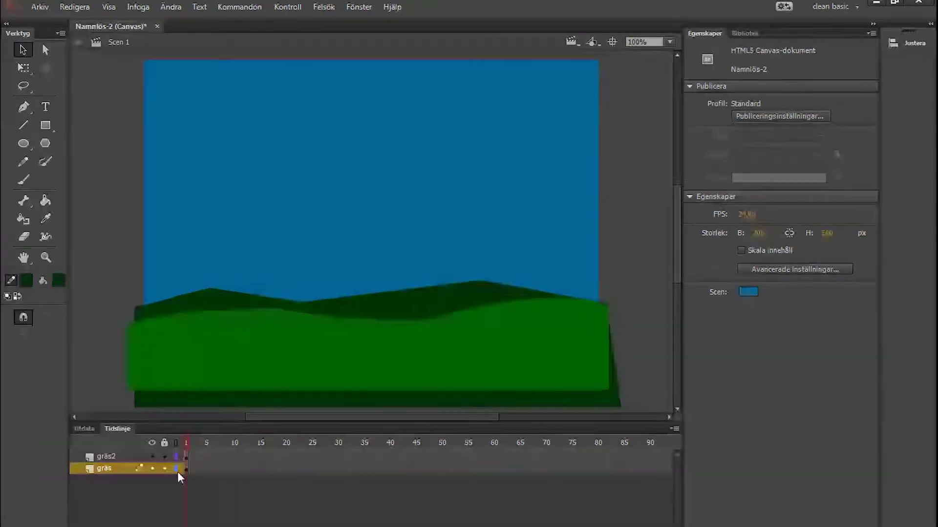
Step: Add a layer between gräs2 and gräs and draw a dark green rectangle across the full stage width on it
{"action": "left_click", "coordinate": [101, 457]}
{"action": "left_click", "coordinate": [102, 469]}
{"action": "left_click", "coordinate": [79, 525]}
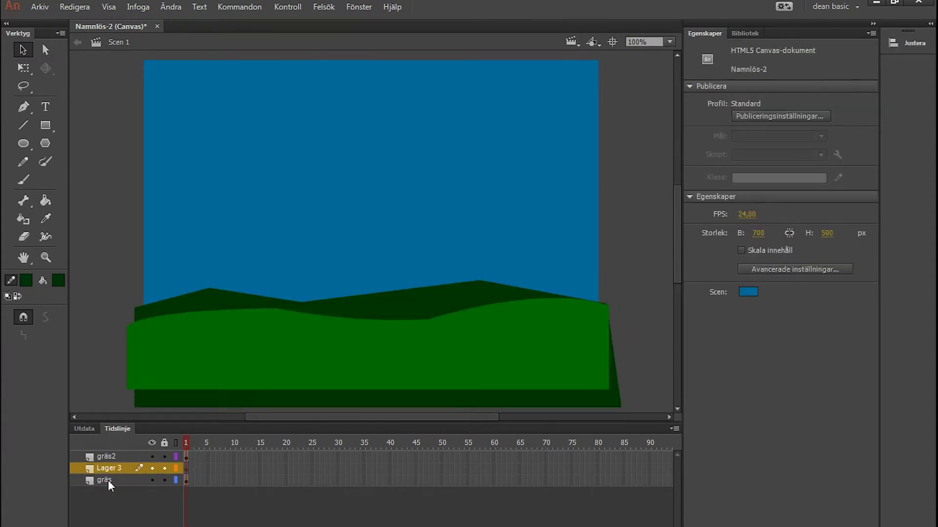
{"action": "key", "text": "r"}
{"action": "mouse_move", "coordinate": [122, 246]}
{"action": "left_mouse_down"}
{"action": "mouse_move", "coordinate": [588, 347]}
{"action": "mouse_move", "coordinate": [617, 327]}
{"action": "left_mouse_up"}
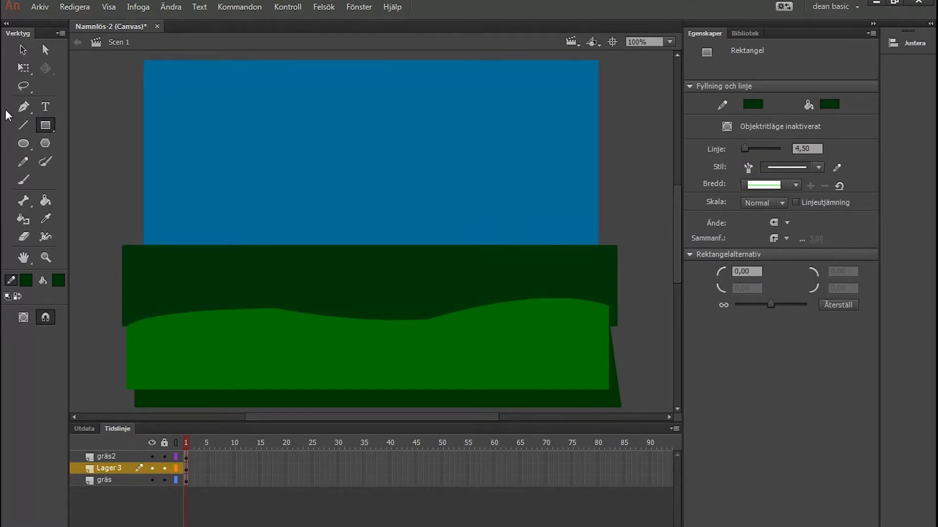
Step: Give the new rectangle an even darker green fill and delete its outline
{"action": "key", "text": "v"}
{"action": "left_click", "coordinate": [262, 268]}
{"action": "left_click", "coordinate": [58, 281]}
{"action": "left_click", "coordinate": [286, 300]}
{"action": "left_click", "coordinate": [324, 335]}
{"action": "left_click", "coordinate": [583, 195]}
{"action": "left_click", "coordinate": [274, 226]}
{"action": "double_click", "coordinate": [169, 245]}
{"action": "key", "text": "Delete"}
Step: Bend the darkest rectangle's upper edge into a series of gentle waves
{"action": "left_click_drag", "start_coordinate": [167, 246], "coordinate": [503, 245]}
{"action": "key", "text": "super"}
{"action": "left_click_drag", "start_coordinate": [528, 248], "coordinate": [471, 260]}
{"action": "left_click_drag", "start_coordinate": [529, 268], "coordinate": [521, 260]}
{"action": "left_click", "coordinate": [403, 277]}
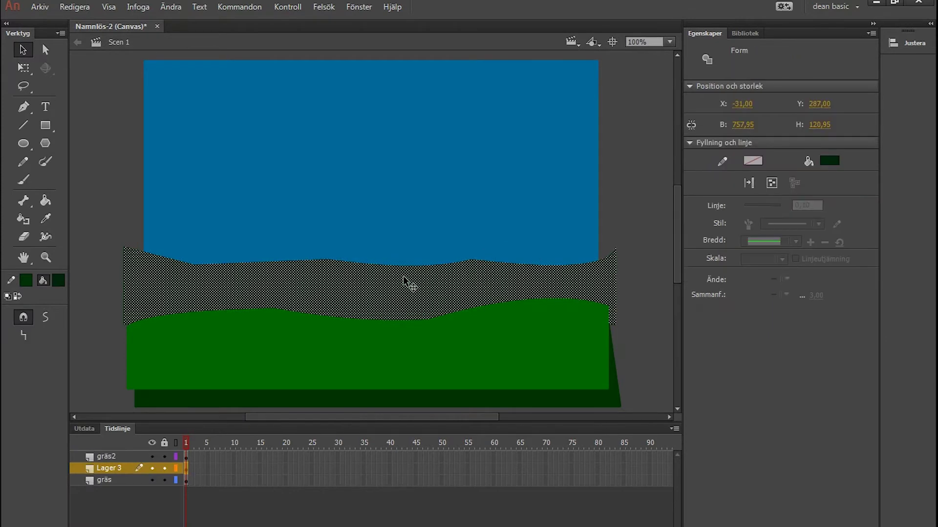
Step: Place layer Lager 3 beneath gräs and move the darkest hill slightly down behind the others
{"action": "mouse_move", "coordinate": [119, 469]}
{"action": "left_mouse_down"}
{"action": "mouse_move", "coordinate": [114, 453]}
{"action": "mouse_move", "coordinate": [111, 485]}
{"action": "left_mouse_up"}
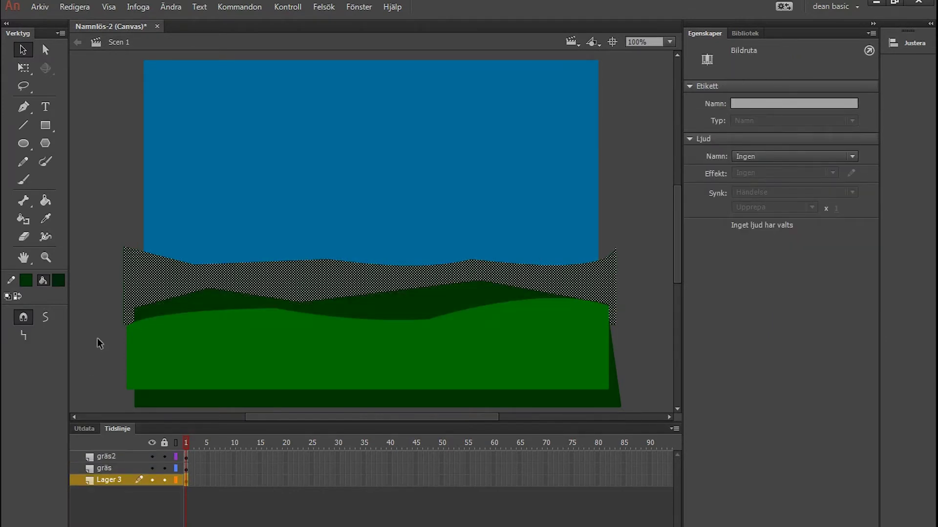
{"action": "left_click", "coordinate": [100, 357]}
{"action": "left_click", "coordinate": [287, 277]}
{"action": "left_click_drag", "start_coordinate": [299, 286], "coordinate": [300, 298]}
{"action": "left_click", "coordinate": [130, 262]}
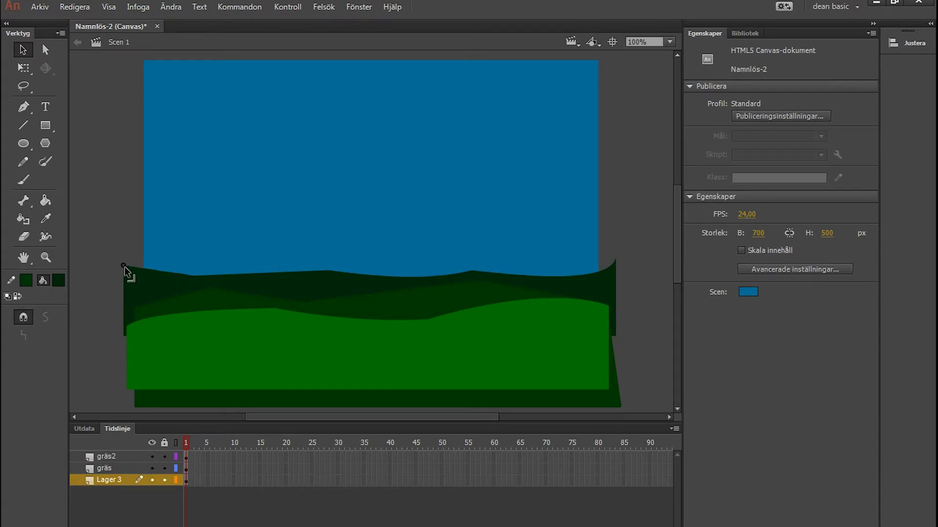
Step: Reshape the darkest hill's contour, lowering and rounding both ends and smoothing the crest
{"action": "left_click_drag", "start_coordinate": [154, 275], "coordinate": [153, 279]}
{"action": "left_click", "coordinate": [137, 271]}
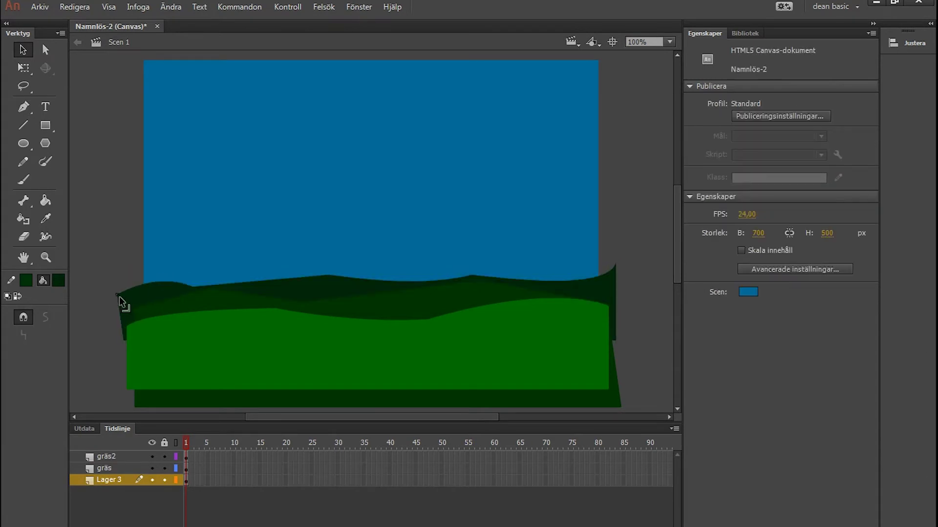
{"action": "left_click_drag", "start_coordinate": [330, 277], "coordinate": [323, 280]}
{"action": "left_click_drag", "start_coordinate": [286, 282], "coordinate": [283, 280]}
{"action": "left_click", "coordinate": [581, 281]}
{"action": "left_click", "coordinate": [555, 258]}
{"action": "left_click_drag", "start_coordinate": [582, 279], "coordinate": [614, 277]}
{"action": "left_click_drag", "start_coordinate": [567, 280], "coordinate": [571, 268]}
{"action": "left_click", "coordinate": [573, 266]}
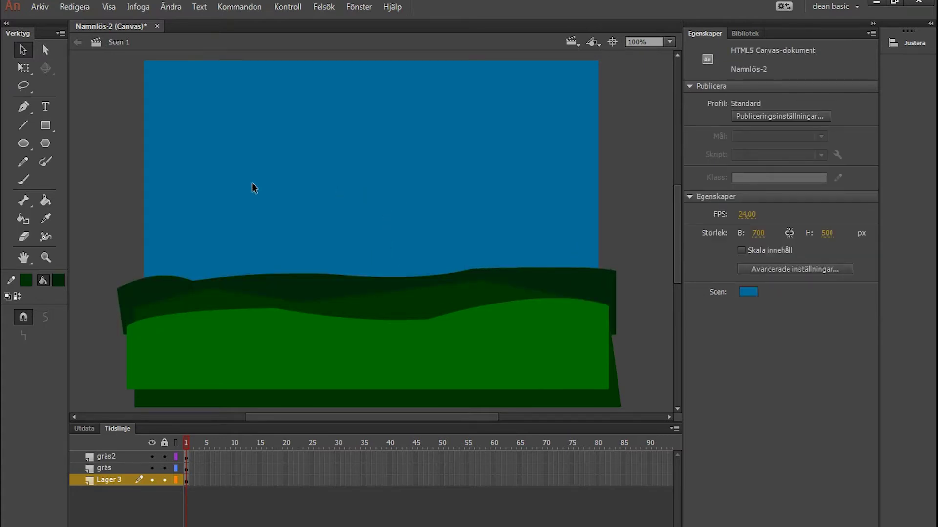
Step: Select all three hills and move them slightly down together
{"action": "left_click_drag", "start_coordinate": [101, 223], "coordinate": [649, 445]}
{"action": "left_click_drag", "start_coordinate": [446, 323], "coordinate": [445, 339]}
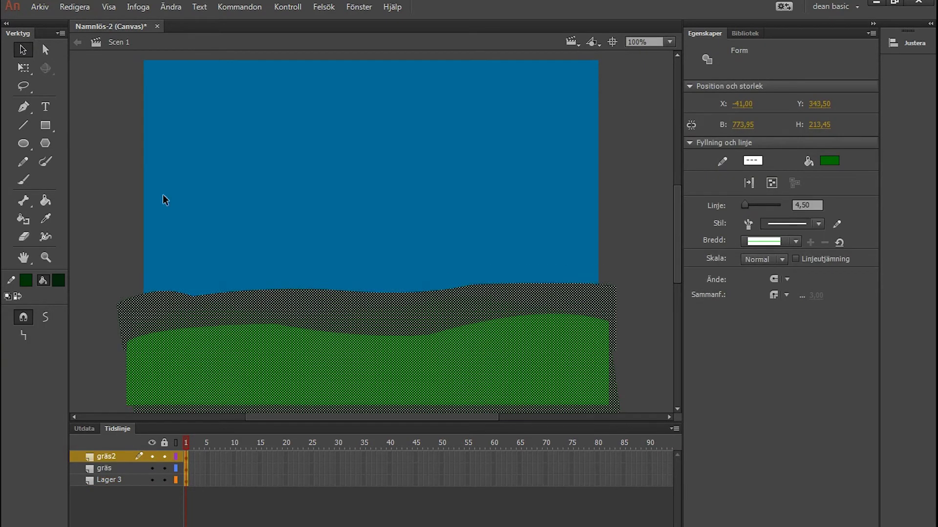
{"action": "left_click", "coordinate": [163, 195]}
Step: Rename layer Lager 3 as gräs 4
{"action": "double_click", "coordinate": [108, 480]}
{"action": "type", "text": "gräs"}
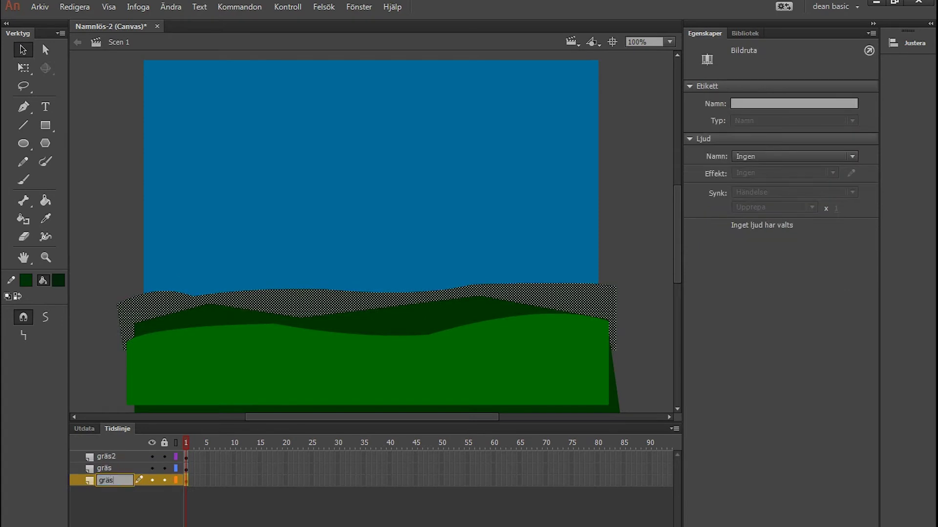
{"action": "type", "text": " 4"}
{"action": "key", "text": "Return"}
{"action": "left_click", "coordinate": [88, 269]}
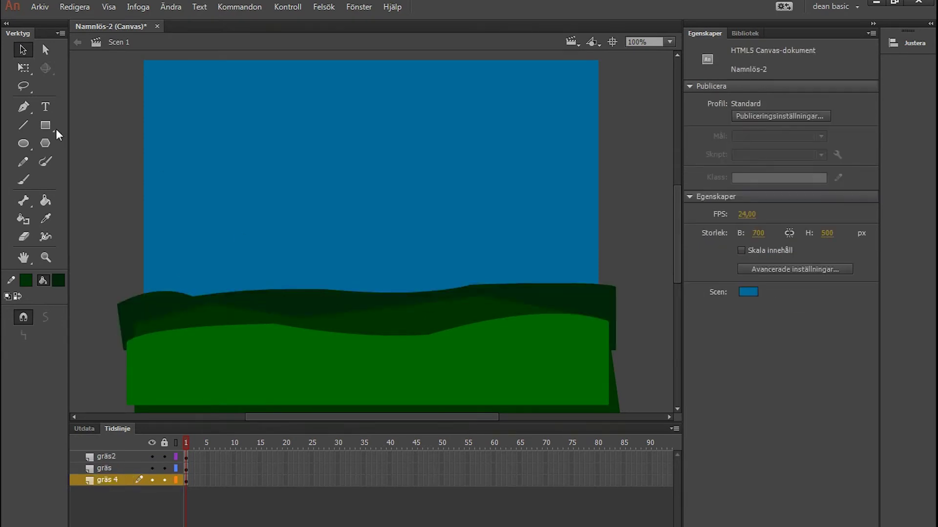
Step: Lock all the grass layers and add a new layer above them in the layer stack
{"action": "left_click", "coordinate": [23, 125]}
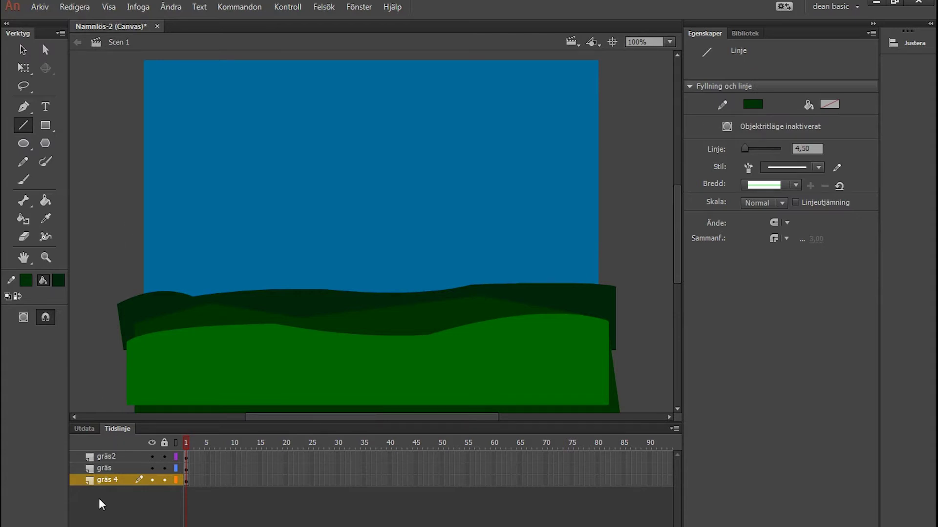
{"action": "left_click", "coordinate": [165, 442]}
{"action": "left_click", "coordinate": [78, 525]}
{"action": "left_click_drag", "start_coordinate": [118, 479], "coordinate": [118, 453]}
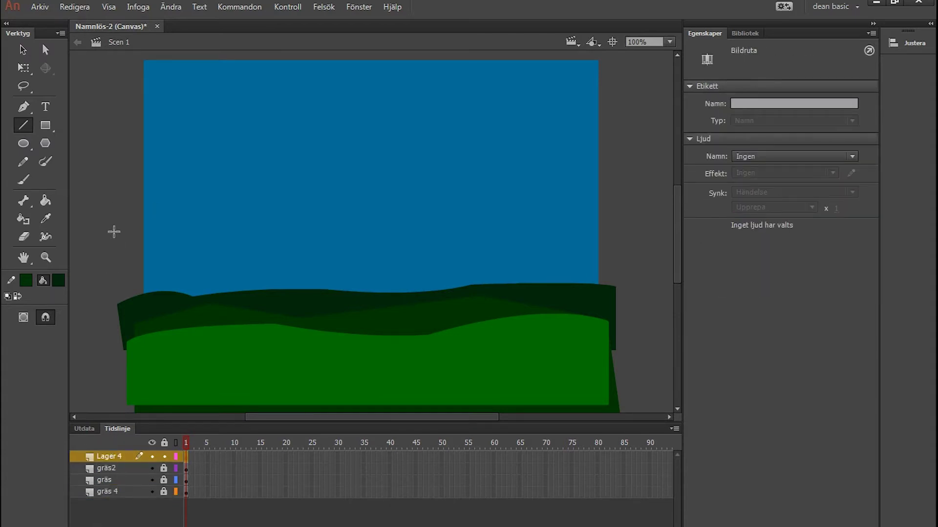
Step: Draw a rising line across the stage's left edge and set its stroke colour to grey
{"action": "left_click_drag", "start_coordinate": [117, 220], "coordinate": [168, 173]}
{"action": "left_click", "coordinate": [23, 50]}
{"action": "left_click", "coordinate": [143, 197]}
{"action": "left_click", "coordinate": [752, 161]}
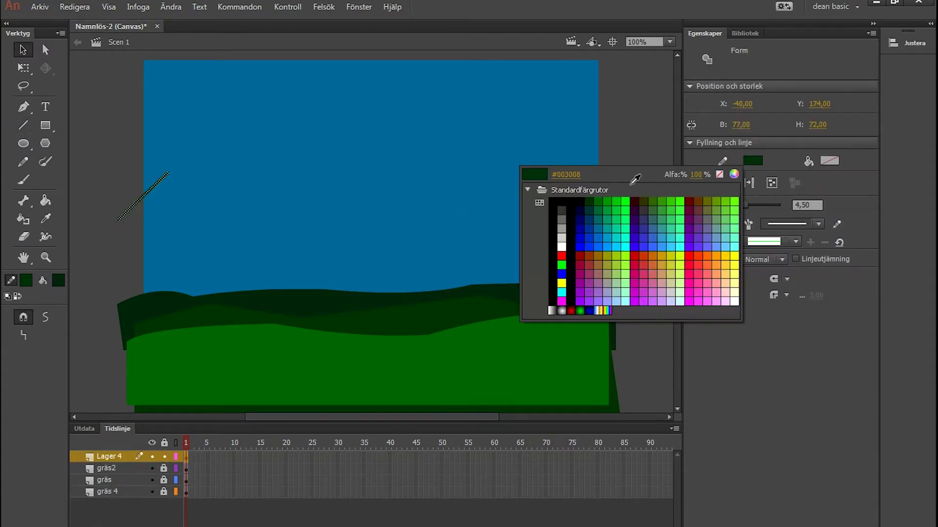
{"action": "left_click", "coordinate": [562, 219]}
{"action": "left_click", "coordinate": [173, 182]}
Step: Complete a closed grey mountain outline with four zigzag peaks, vertical sides and a base line over the hills
{"action": "left_click", "coordinate": [23, 125]}
{"action": "mouse_move", "coordinate": [168, 173]}
{"action": "left_mouse_down"}
{"action": "mouse_move", "coordinate": [216, 215]}
{"action": "mouse_move", "coordinate": [259, 172]}
{"action": "mouse_move", "coordinate": [345, 250]}
{"action": "mouse_move", "coordinate": [433, 169]}
{"action": "mouse_move", "coordinate": [489, 258]}
{"action": "mouse_move", "coordinate": [572, 174]}
{"action": "mouse_move", "coordinate": [592, 200]}
{"action": "left_mouse_up"}
{"action": "mouse_move", "coordinate": [116, 221]}
{"action": "left_mouse_down"}
{"action": "mouse_move", "coordinate": [117, 311]}
{"action": "mouse_move", "coordinate": [617, 311]}
{"action": "left_mouse_up"}
{"action": "left_click_drag", "start_coordinate": [616, 311], "coordinate": [615, 221]}
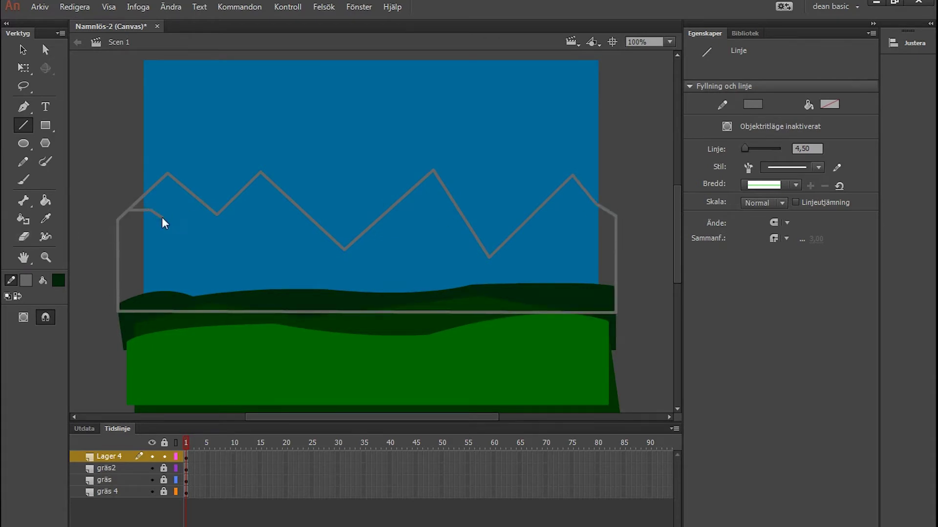
Step: Draw jagged snow lines across the four peaks and reshape the summits, splitting the third into twin points
{"action": "left_click_drag", "start_coordinate": [234, 199], "coordinate": [261, 192]}
{"action": "left_click_drag", "start_coordinate": [261, 192], "coordinate": [290, 215]}
{"action": "left_click_drag", "start_coordinate": [289, 214], "coordinate": [298, 210]}
{"action": "left_click_drag", "start_coordinate": [390, 210], "coordinate": [420, 199]}
{"action": "left_click_drag", "start_coordinate": [420, 200], "coordinate": [449, 211]}
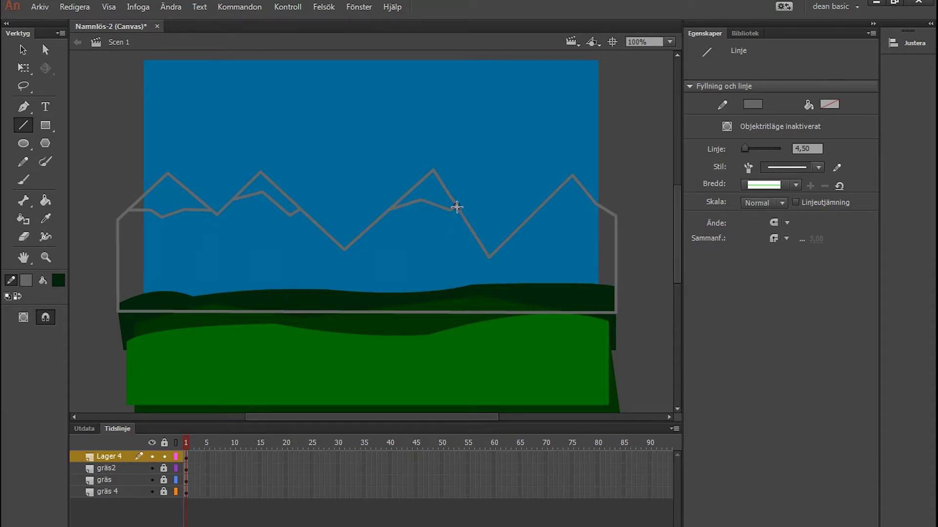
{"action": "left_click_drag", "start_coordinate": [537, 211], "coordinate": [569, 211]}
{"action": "left_click_drag", "start_coordinate": [569, 211], "coordinate": [584, 190]}
{"action": "key", "text": "v"}
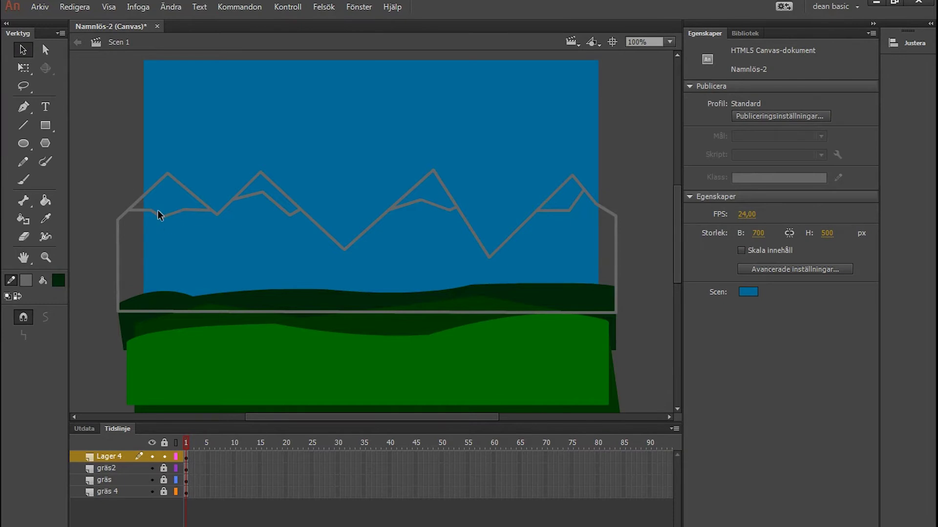
{"action": "left_click_drag", "start_coordinate": [233, 200], "coordinate": [265, 155]}
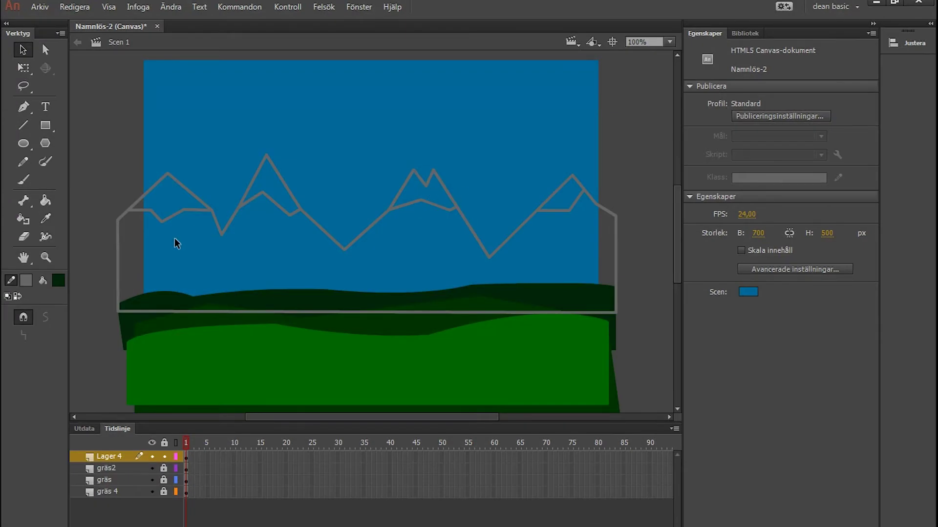
Step: Fill the mountain body with grey and the four snow caps with white
{"action": "left_click", "coordinate": [45, 201]}
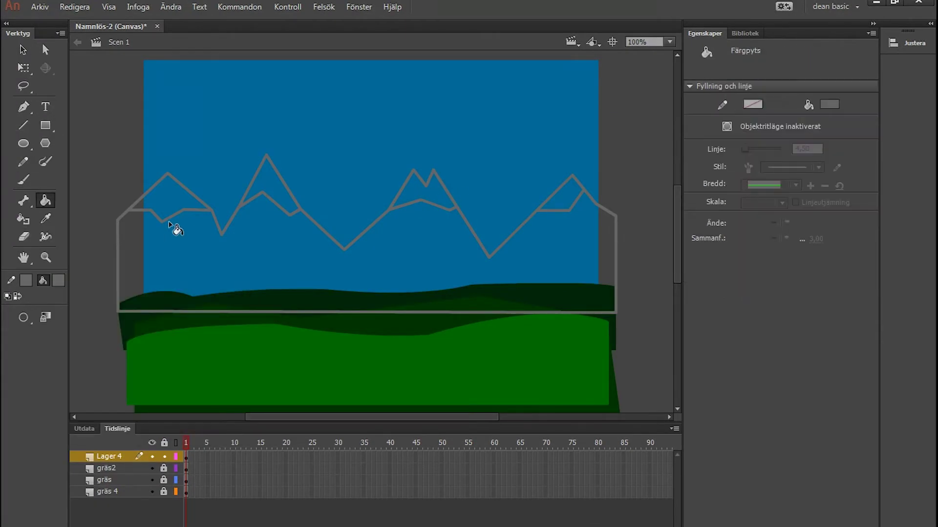
{"action": "left_click", "coordinate": [177, 232]}
{"action": "left_click", "coordinate": [58, 280]}
{"action": "left_click", "coordinate": [109, 367]}
{"action": "left_click", "coordinate": [162, 198]}
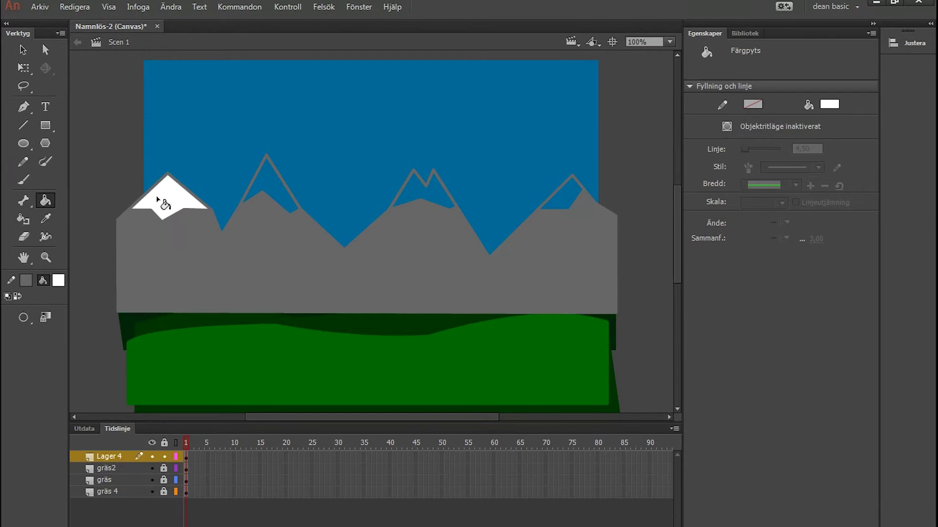
{"action": "left_click", "coordinate": [269, 192]}
{"action": "left_click", "coordinate": [411, 196]}
{"action": "left_click", "coordinate": [553, 205]}
Step: Move the mountain layer Lager 4 beneath all the grass layers
{"action": "left_click", "coordinate": [22, 51]}
{"action": "left_click", "coordinate": [270, 247]}
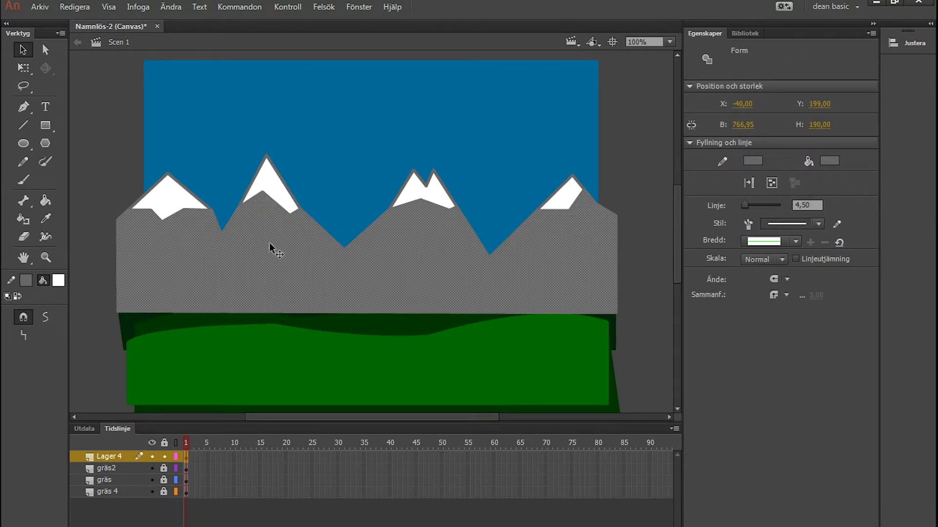
{"action": "left_click", "coordinate": [186, 457]}
{"action": "left_click_drag", "start_coordinate": [122, 456], "coordinate": [128, 501]}
{"action": "left_click", "coordinate": [100, 288]}
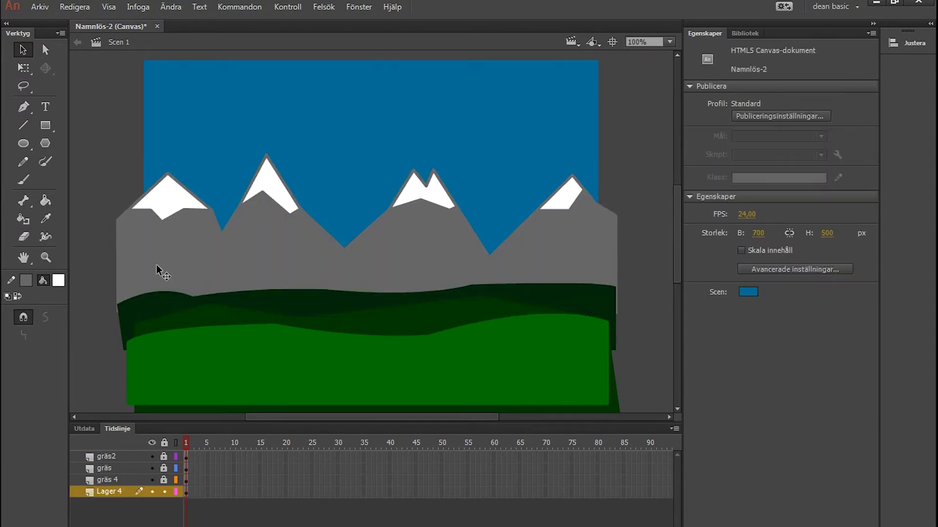
Step: Rename the mountain layer Lager 4 to berg
{"action": "double_click", "coordinate": [108, 491]}
{"action": "type", "text": "berg"}
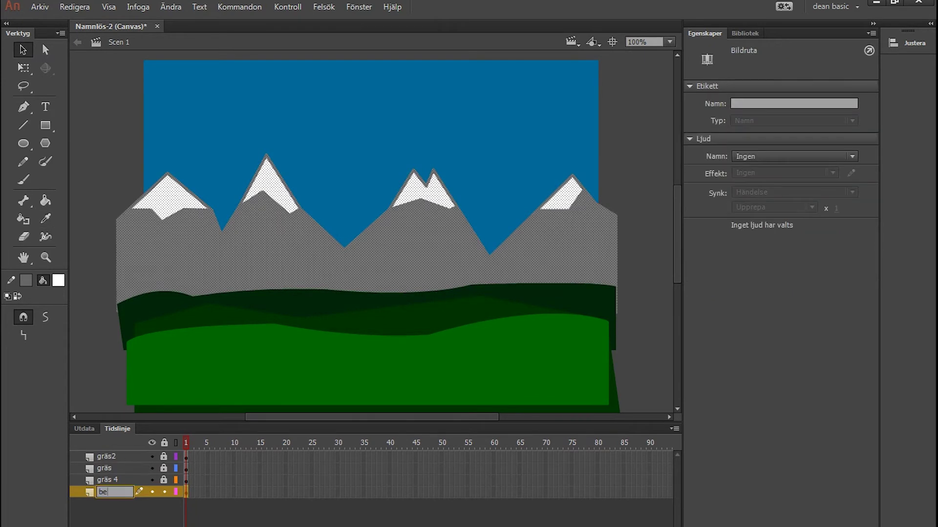
{"action": "left_click", "coordinate": [148, 107]}
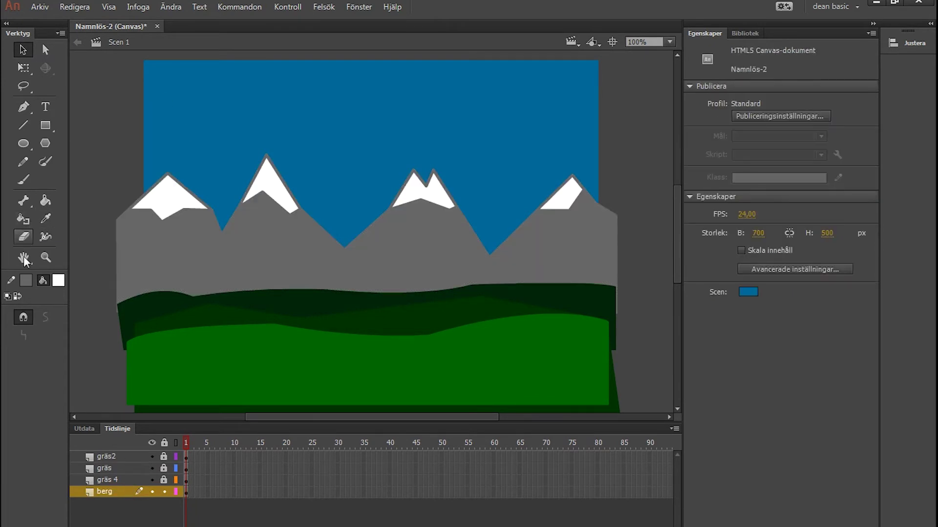
Step: Set the line colour to dark grey, lock the berg layer and add a new layer above all the others
{"action": "left_click", "coordinate": [26, 281]}
{"action": "left_click", "coordinate": [75, 329]}
{"action": "left_click", "coordinate": [23, 125]}
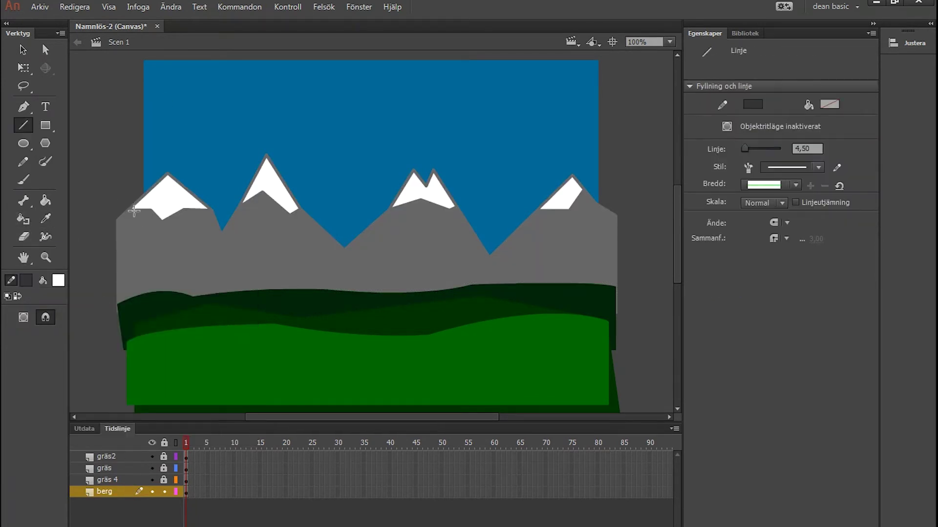
{"action": "left_click", "coordinate": [164, 492]}
{"action": "left_click", "coordinate": [77, 526]}
{"action": "left_click_drag", "start_coordinate": [116, 492], "coordinate": [116, 456]}
Step: Draw a dark grey zigzag mountain outline with four peaks, two side lines and a base line over the existing scenery
{"action": "left_click_drag", "start_coordinate": [105, 255], "coordinate": [201, 167]}
{"action": "left_click_drag", "start_coordinate": [201, 167], "coordinate": [238, 207]}
{"action": "left_click_drag", "start_coordinate": [238, 207], "coordinate": [337, 138]}
{"action": "mouse_move", "coordinate": [337, 137]}
{"action": "left_mouse_down"}
{"action": "mouse_move", "coordinate": [396, 207]}
{"action": "mouse_move", "coordinate": [427, 181]}
{"action": "mouse_move", "coordinate": [513, 234]}
{"action": "mouse_move", "coordinate": [608, 194]}
{"action": "left_mouse_up"}
{"action": "mouse_move", "coordinate": [105, 254]}
{"action": "left_mouse_down"}
{"action": "mouse_move", "coordinate": [104, 328]}
{"action": "mouse_move", "coordinate": [648, 329]}
{"action": "left_mouse_up"}
{"action": "left_click_drag", "start_coordinate": [608, 194], "coordinate": [628, 338]}
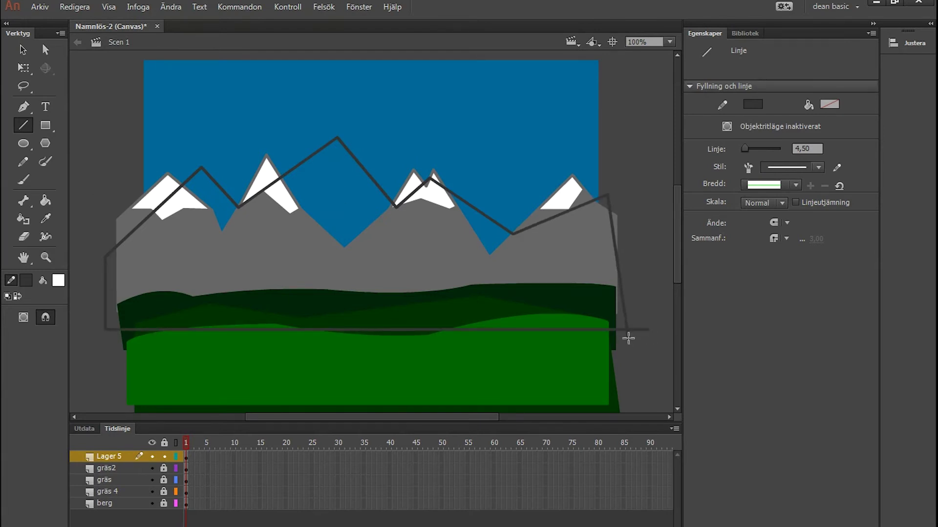
Step: Draw snow lines across the four new peaks and reshape the snow line on the rightmost one
{"action": "left_click_drag", "start_coordinate": [150, 213], "coordinate": [195, 199]}
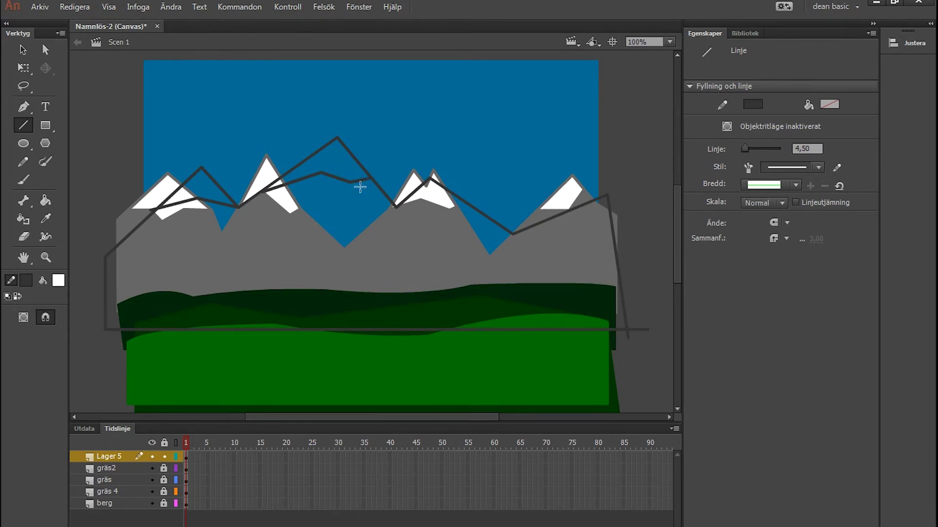
{"action": "left_click_drag", "start_coordinate": [412, 194], "coordinate": [443, 189]}
{"action": "key", "text": "v"}
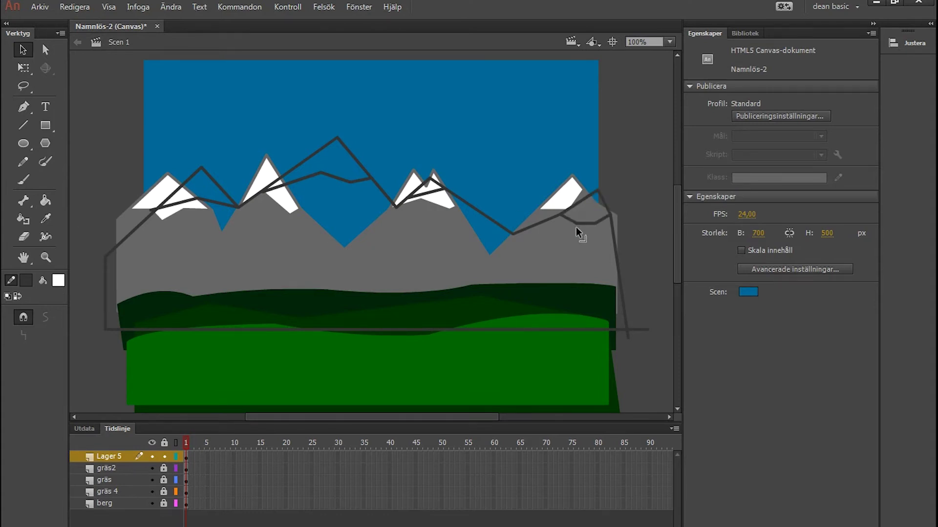
{"action": "left_click_drag", "start_coordinate": [584, 226], "coordinate": [584, 223]}
Step: Hide all layers except Lager 5 and delete the stray end of the first peak's snow line
{"action": "left_click", "coordinate": [153, 456], "text": "alt"}
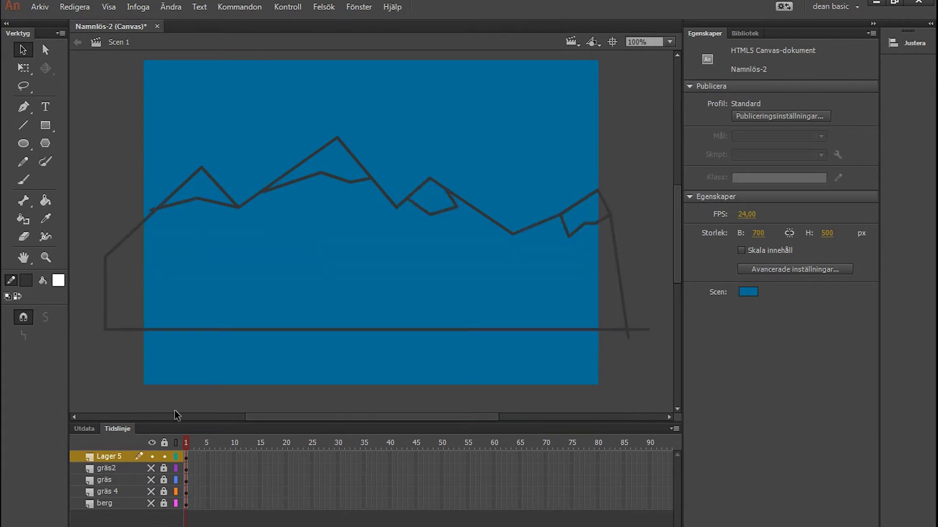
{"action": "left_click", "coordinate": [152, 210]}
{"action": "key", "text": "Delete"}
Step: Close the third peak's snow line against the outline and fill the mountain body with dark grey
{"action": "left_click", "coordinate": [45, 201]}
{"action": "left_click", "coordinate": [58, 280]}
{"action": "left_click", "coordinate": [74, 323]}
{"action": "left_click", "coordinate": [139, 281]}
{"action": "key", "text": "ctrl+z"}
{"action": "key", "text": "v"}
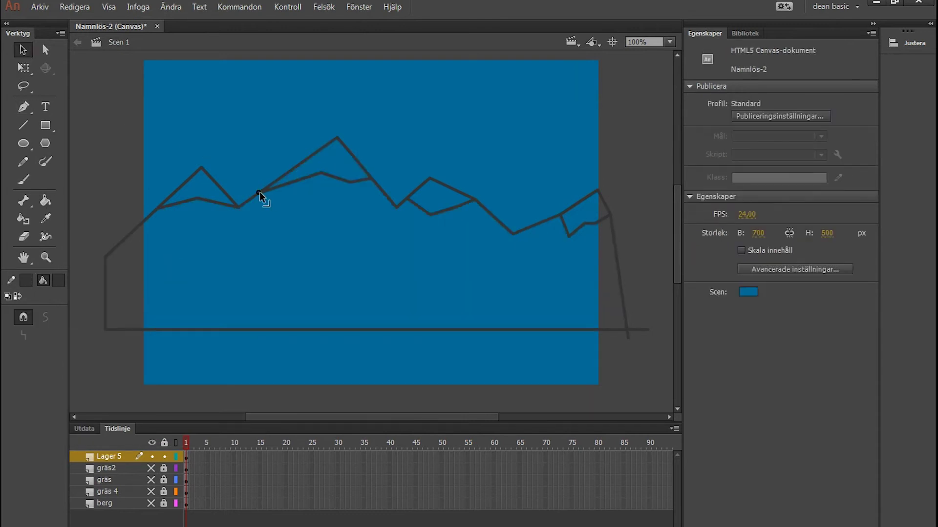
{"action": "left_click", "coordinate": [48, 203]}
{"action": "left_click", "coordinate": [239, 246]}
Step: Fill the four snow caps with light grey #999999
{"action": "left_click", "coordinate": [58, 280]}
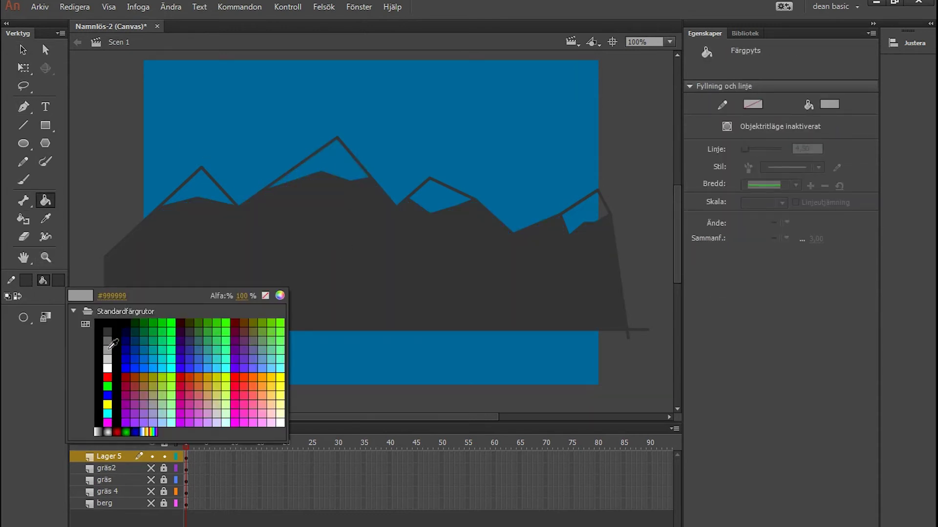
{"action": "left_click", "coordinate": [107, 350]}
{"action": "left_click", "coordinate": [213, 194]}
{"action": "left_click", "coordinate": [351, 168]}
{"action": "left_click", "coordinate": [441, 201]}
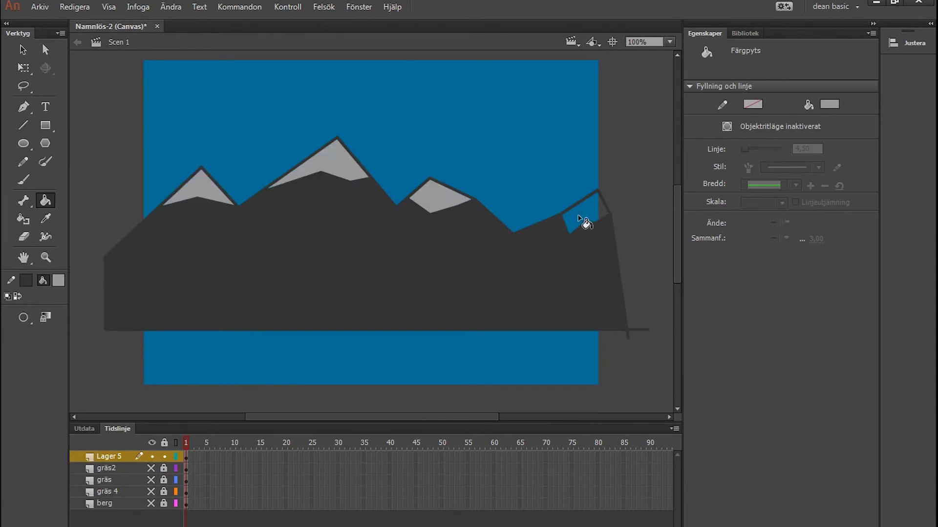
{"action": "left_click", "coordinate": [583, 216]}
Step: Move Lager 5 beneath the berg layer and nudge its mountains 40 px to the right
{"action": "key", "text": "v"}
{"action": "left_click_drag", "start_coordinate": [110, 456], "coordinate": [127, 515]}
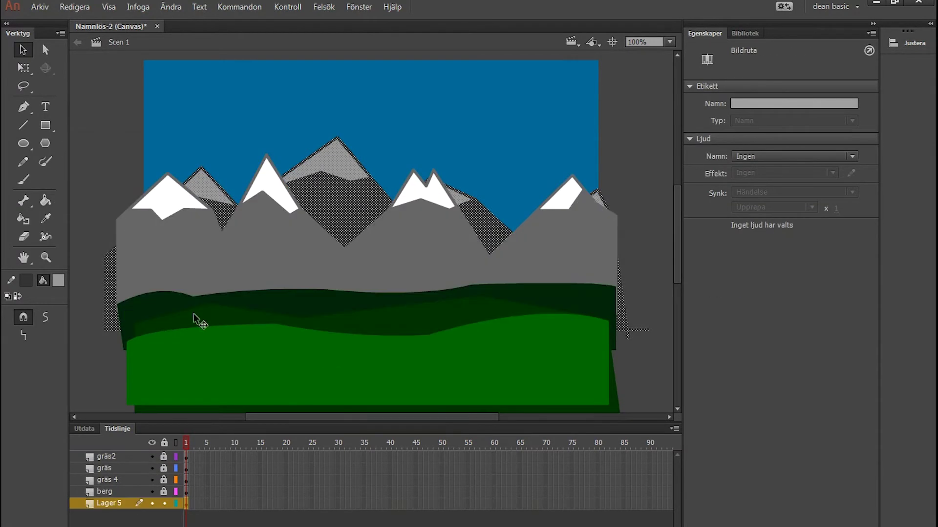
{"action": "left_click", "coordinate": [92, 199]}
{"action": "left_click", "coordinate": [186, 506]}
{"action": "key", "text": "shift+Right"}
{"action": "key", "text": "shift+Right"}
{"action": "key", "text": "shift+Right"}
{"action": "key", "text": "shift+Right"}
{"action": "left_click", "coordinate": [125, 141]}
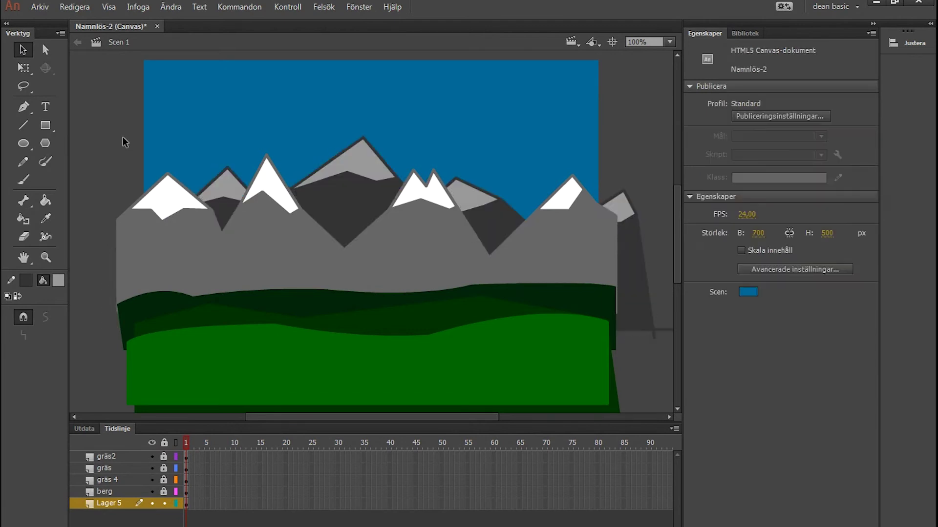
Step: Rename layer Lager 5 to berg2 and lock it
{"action": "double_click", "coordinate": [109, 503]}
{"action": "type", "text": "berg2"}
{"action": "key", "text": "Return"}
{"action": "left_click", "coordinate": [164, 503]}
Step: Add a new layer at the top of the stack and draw a rectangle about 847 by 199 px across the mountains
{"action": "left_click", "coordinate": [76, 526]}
{"action": "left_click_drag", "start_coordinate": [108, 503], "coordinate": [117, 454]}
{"action": "left_click", "coordinate": [45, 125]}
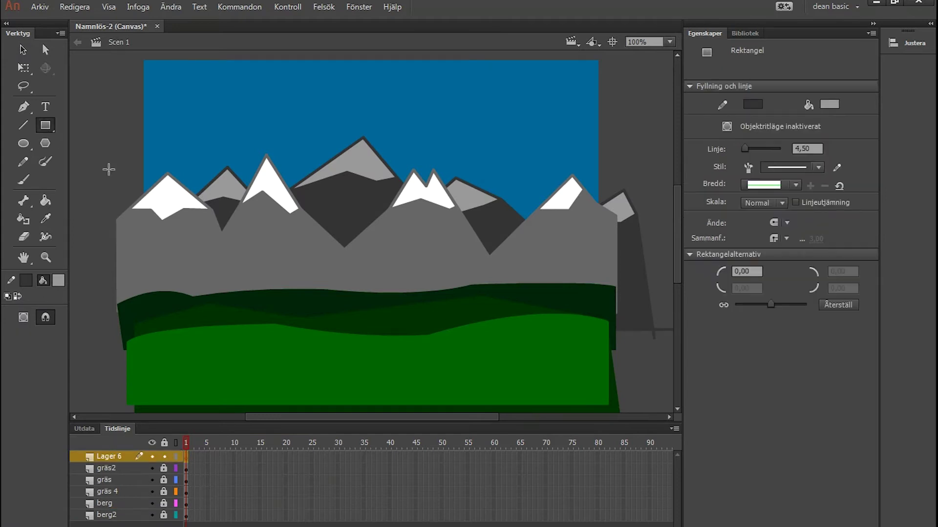
{"action": "left_click_drag", "start_coordinate": [88, 155], "coordinate": [638, 283]}
{"action": "key", "text": "v"}
{"action": "left_click", "coordinate": [151, 209]}
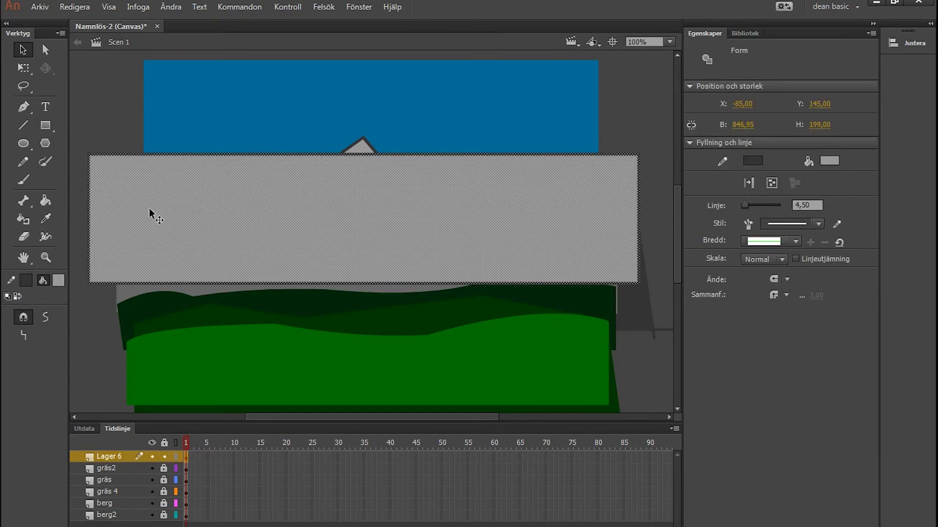
Step: Recolour the rectangle black and move its layer Lager 6 beneath all the other layers
{"action": "left_click", "coordinate": [25, 279]}
{"action": "left_click", "coordinate": [75, 331]}
{"action": "left_click", "coordinate": [58, 281]}
{"action": "left_click", "coordinate": [102, 323]}
{"action": "left_click", "coordinate": [152, 150]}
{"action": "double_click", "coordinate": [163, 155]}
{"action": "key", "text": "Escape"}
{"action": "left_click_drag", "start_coordinate": [109, 457], "coordinate": [108, 521]}
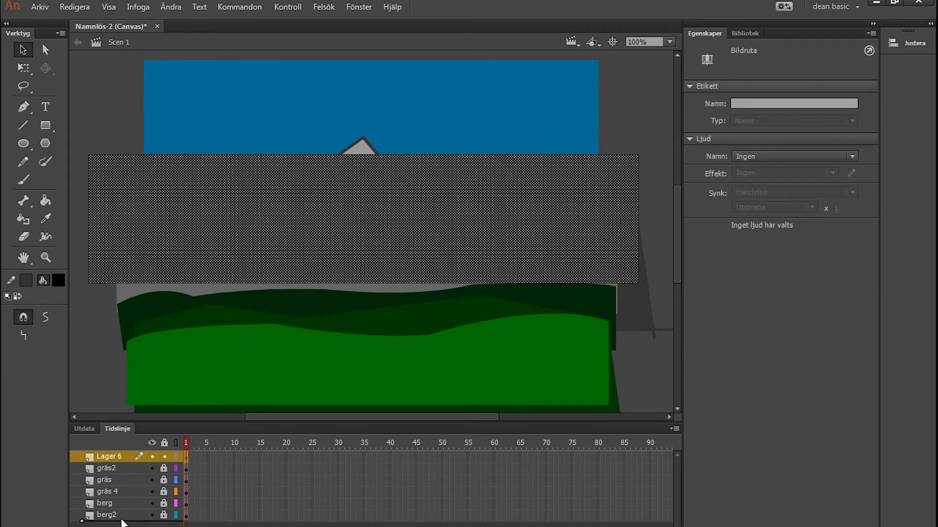
{"action": "left_click", "coordinate": [129, 137]}
Step: Lower the black rectangle's upper corners and bend its top edge into a rolling ridge behind the mountains
{"action": "left_click_drag", "start_coordinate": [89, 155], "coordinate": [88, 175]}
{"action": "left_click_drag", "start_coordinate": [195, 172], "coordinate": [207, 162]}
{"action": "left_click_drag", "start_coordinate": [638, 155], "coordinate": [612, 171]}
{"action": "left_click_drag", "start_coordinate": [467, 158], "coordinate": [531, 155]}
{"action": "left_click_drag", "start_coordinate": [435, 156], "coordinate": [444, 162]}
{"action": "left_click_drag", "start_coordinate": [318, 158], "coordinate": [295, 150]}
{"action": "left_click", "coordinate": [218, 163]}
{"action": "left_click", "coordinate": [215, 154]}
{"action": "left_click_drag", "start_coordinate": [210, 161], "coordinate": [201, 170]}
{"action": "left_click_drag", "start_coordinate": [147, 172], "coordinate": [141, 161]}
{"action": "left_click_drag", "start_coordinate": [88, 176], "coordinate": [90, 205]}
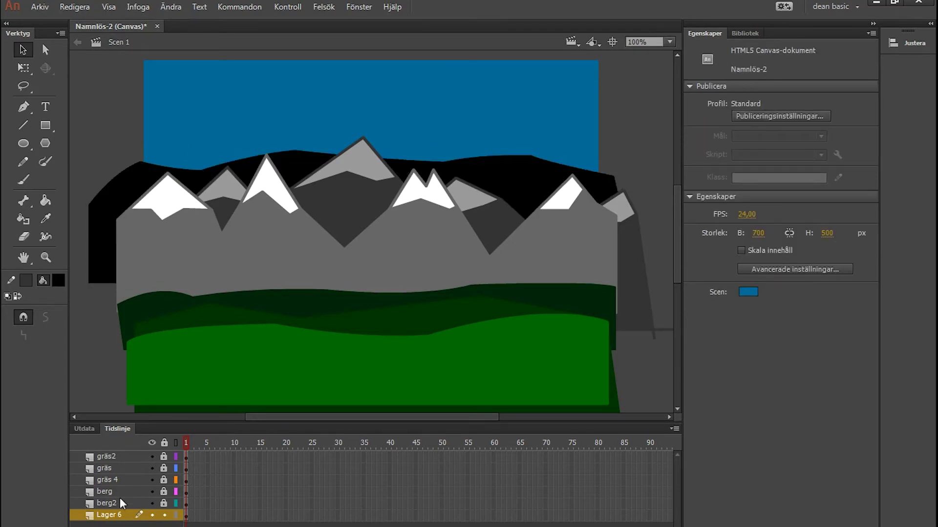
Step: Rename layer Lager 6 to berg 3 and lock it
{"action": "double_click", "coordinate": [109, 515]}
{"action": "type", "text": "berg 3"}
{"action": "key", "text": "Return"}
{"action": "left_click", "coordinate": [126, 136]}
{"action": "left_click", "coordinate": [153, 515]}
{"action": "left_click", "coordinate": [163, 515]}
{"action": "left_click", "coordinate": [155, 516]}
Step: Save the document as "min bild" in the visning 1 folder
{"action": "left_click", "coordinate": [40, 6]}
{"action": "left_click", "coordinate": [83, 147]}
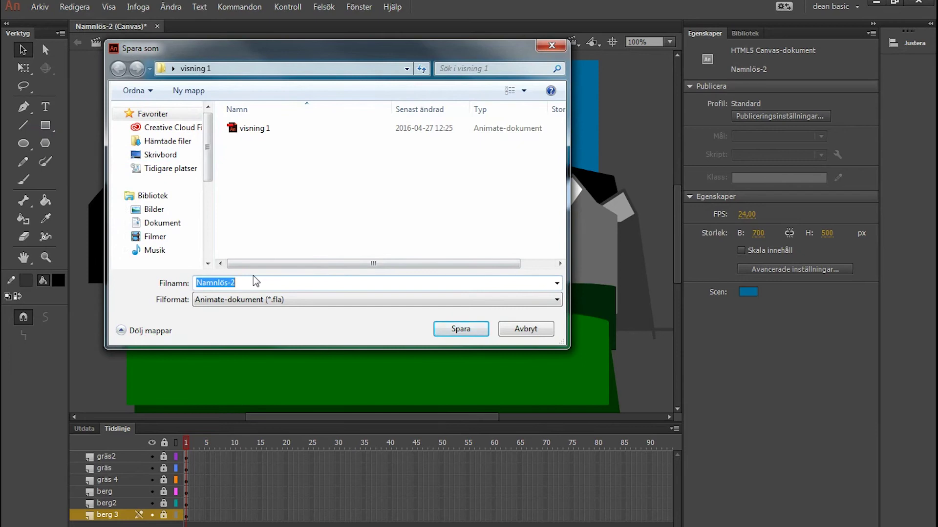
{"action": "type", "text": "min bild"}
{"action": "key", "text": "Return"}
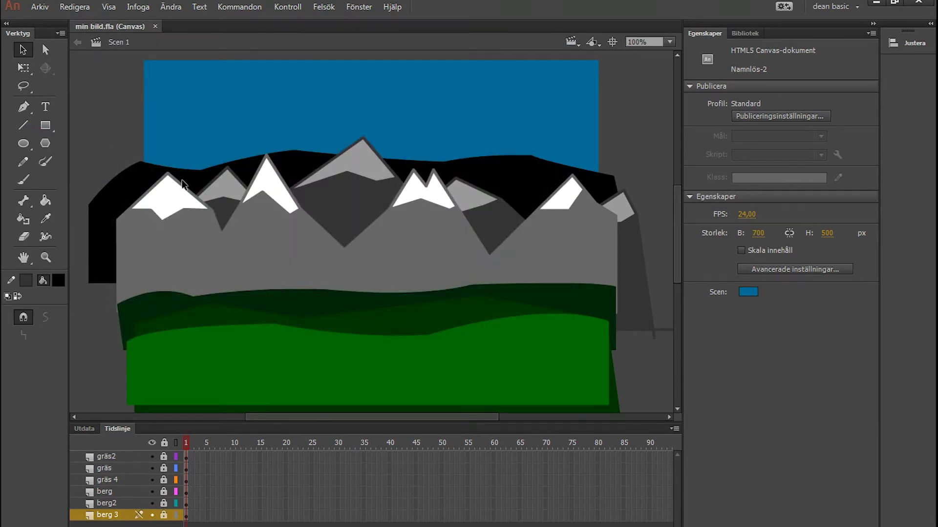
Step: Add a layer above gräs2 and draw a yellow-orange sun without an outline in the sky's upper-right corner
{"action": "left_click", "coordinate": [117, 456]}
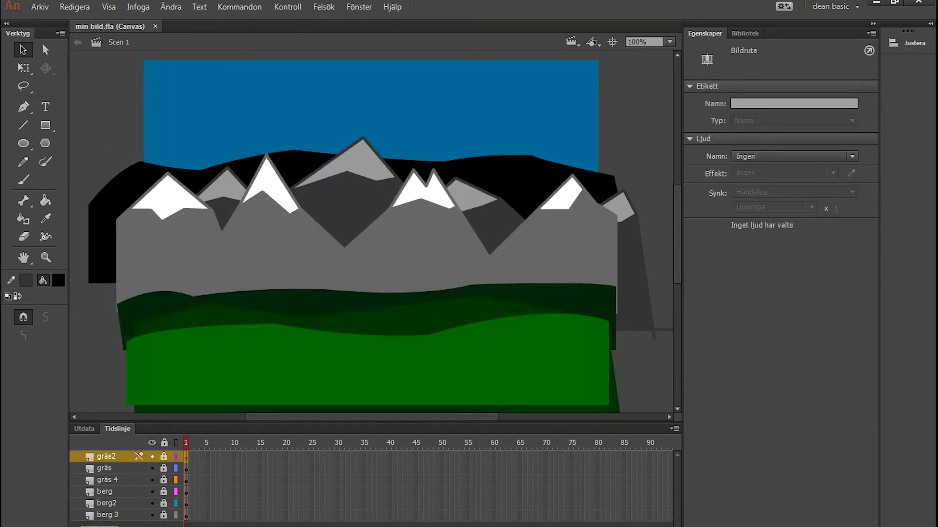
{"action": "left_click", "coordinate": [77, 525]}
{"action": "left_click", "coordinate": [23, 143]}
{"action": "left_click", "coordinate": [58, 281]}
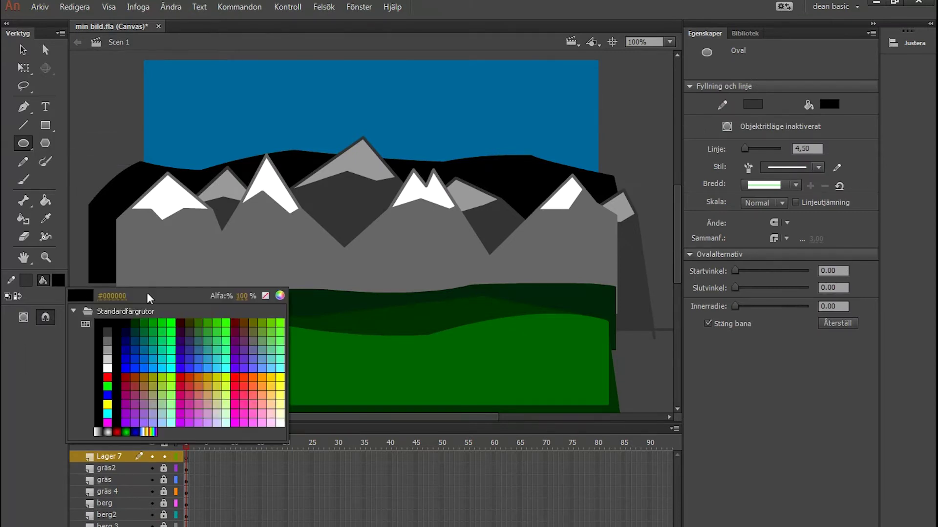
{"action": "left_click", "coordinate": [271, 377]}
{"action": "left_click", "coordinate": [26, 280]}
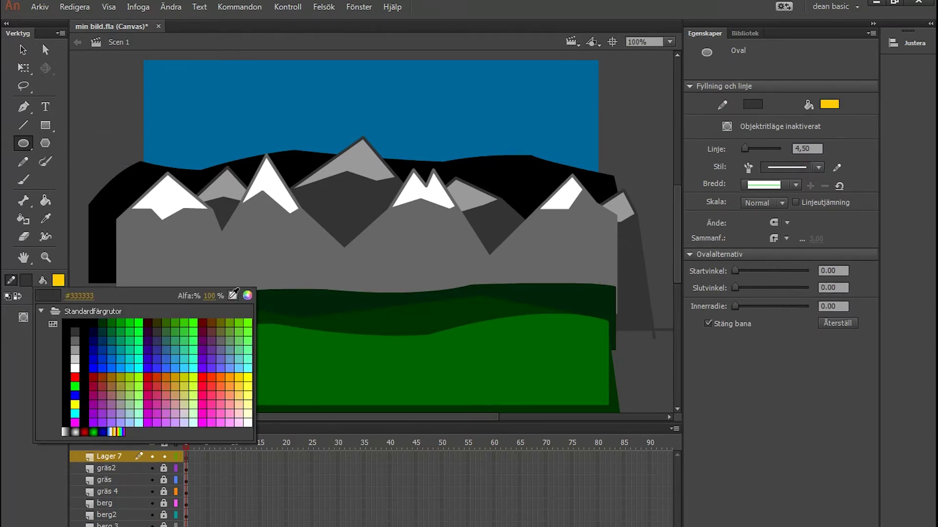
{"action": "left_click", "coordinate": [233, 294]}
{"action": "left_click_drag", "start_coordinate": [523, 70], "coordinate": [578, 125]}
{"action": "left_click", "coordinate": [31, 52]}
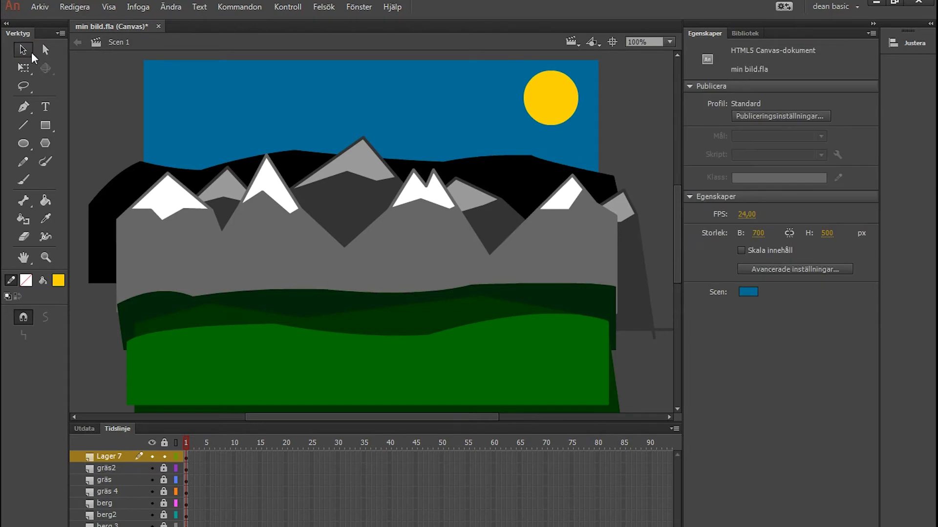
Step: Set the Line tool to a 0.90 stroke with a stippled style in yellow-orange #FFCC00
{"action": "left_click", "coordinate": [23, 125]}
{"action": "left_click", "coordinate": [743, 150]}
{"action": "left_click", "coordinate": [818, 168]}
{"action": "left_click", "coordinate": [815, 242]}
{"action": "left_click_drag", "start_coordinate": [508, 80], "coordinate": [373, 81]}
{"action": "left_click", "coordinate": [753, 104]}
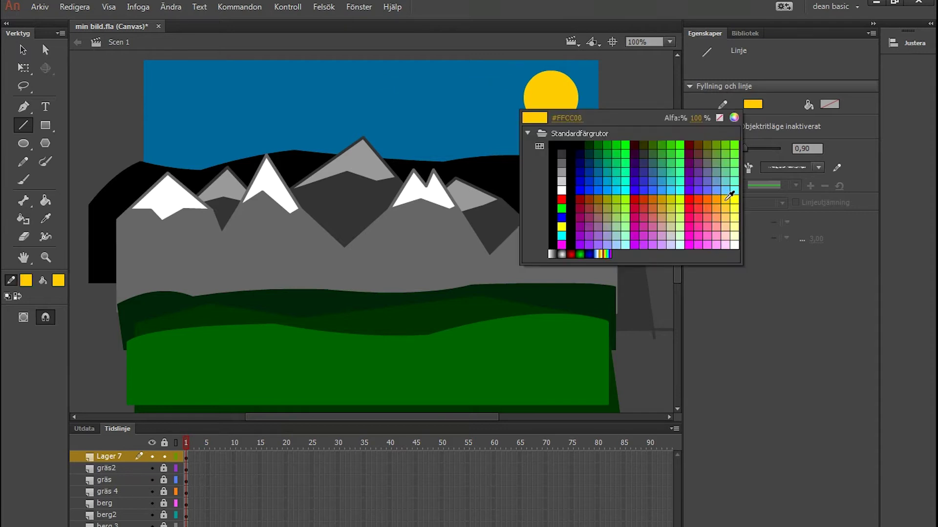
{"action": "left_click", "coordinate": [542, 100]}
Step: Draw six stippled rays fanning out to the left of and below the sun
{"action": "mouse_move", "coordinate": [515, 81]}
{"action": "left_mouse_down"}
{"action": "mouse_move", "coordinate": [422, 71]}
{"action": "mouse_move", "coordinate": [390, 100]}
{"action": "left_mouse_up"}
{"action": "left_click_drag", "start_coordinate": [509, 108], "coordinate": [416, 143]}
{"action": "left_click_drag", "start_coordinate": [519, 127], "coordinate": [477, 171]}
{"action": "mouse_move", "coordinate": [556, 137]}
{"action": "left_mouse_down"}
{"action": "mouse_move", "coordinate": [540, 194]}
{"action": "mouse_move", "coordinate": [555, 174]}
{"action": "mouse_move", "coordinate": [596, 161]}
{"action": "mouse_move", "coordinate": [602, 171]}
{"action": "left_mouse_up"}
{"action": "key", "text": "v"}
Step: Scale down the sun with its rays and move it closer to the stage's upper-right corner
{"action": "left_click", "coordinate": [186, 457]}
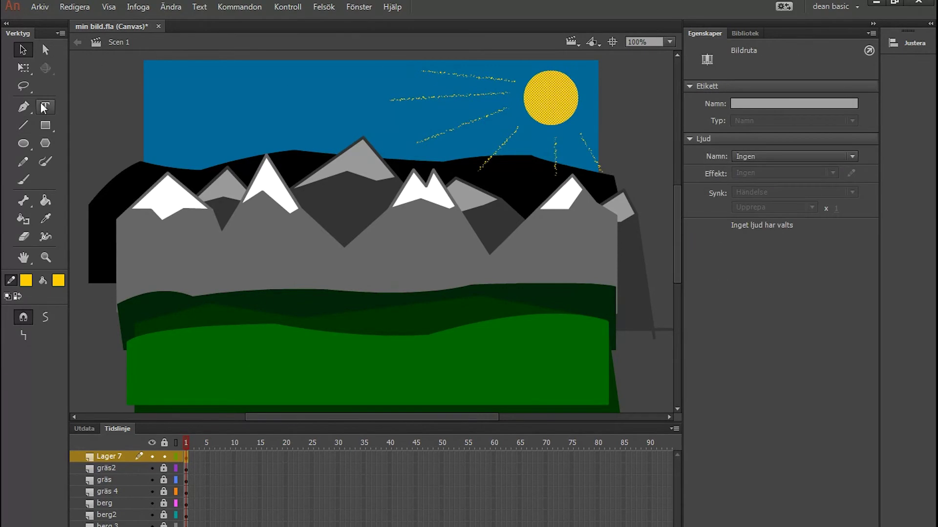
{"action": "left_click", "coordinate": [23, 67]}
{"action": "left_click_drag", "start_coordinate": [389, 71], "coordinate": [419, 84]}
{"action": "left_click_drag", "start_coordinate": [546, 108], "coordinate": [571, 87]}
{"action": "left_click", "coordinate": [625, 102]}
{"action": "key", "text": "v"}
Step: Rename layer Lager 7 to Solen, lock it and add a new layer above it
{"action": "left_click", "coordinate": [40, 7]}
{"action": "double_click", "coordinate": [116, 456]}
{"action": "type", "text": "Solen"}
{"action": "key", "text": "Return"}
Step: Draw a short black diagonal line in the left part of the sky
{"action": "left_click", "coordinate": [23, 125]}
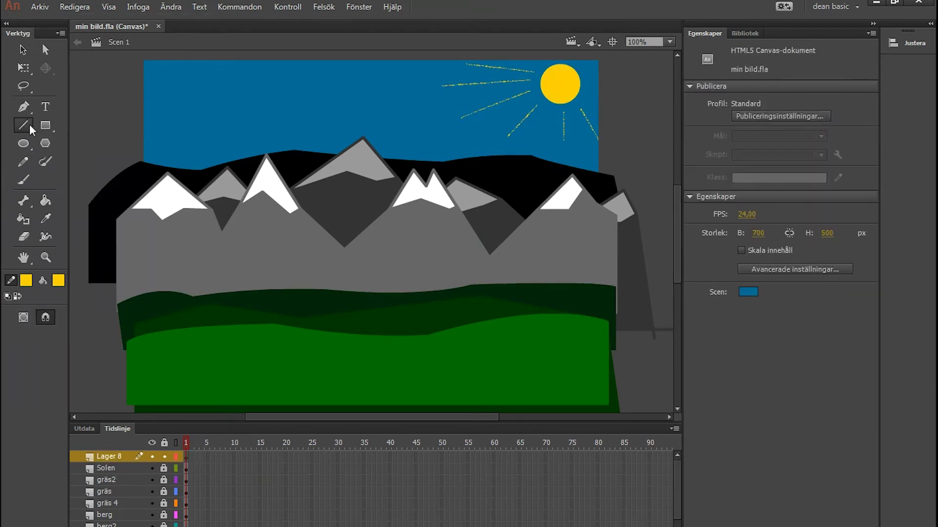
{"action": "left_click", "coordinate": [26, 281]}
{"action": "left_click", "coordinate": [78, 324]}
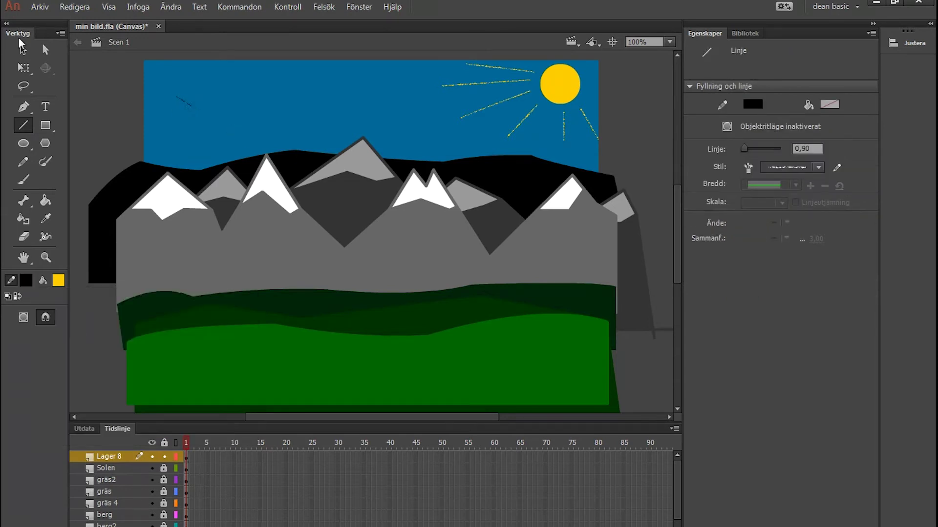
{"action": "left_click", "coordinate": [22, 49]}
Step: Change the short black line's stroke style to solid
{"action": "left_click", "coordinate": [45, 257]}
{"action": "left_click_drag", "start_coordinate": [163, 82], "coordinate": [201, 116]}
{"action": "left_click", "coordinate": [22, 49]}
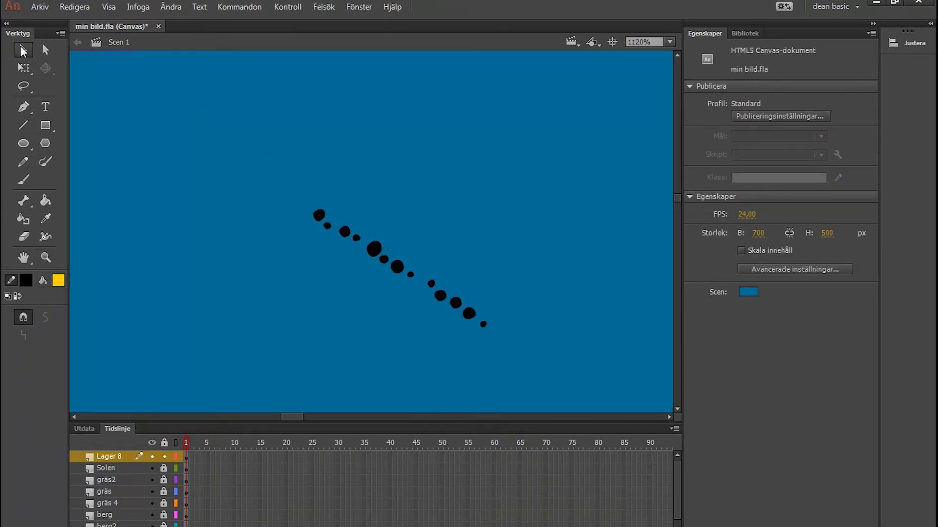
{"action": "left_click", "coordinate": [376, 252]}
{"action": "left_click", "coordinate": [792, 224]}
{"action": "left_click", "coordinate": [804, 249]}
{"action": "left_click", "coordinate": [637, 227]}
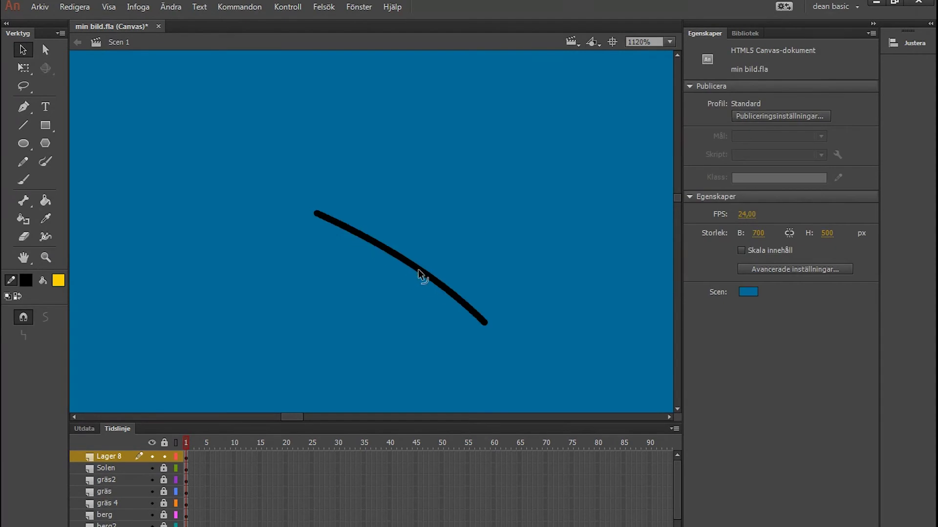
Step: Bend the black line into a curved bird wing and adjust its end points
{"action": "left_click_drag", "start_coordinate": [418, 270], "coordinate": [443, 247]}
{"action": "scroll", "coordinate": [318, 419], "scroll_direction": "right", "scroll_amount": 3}
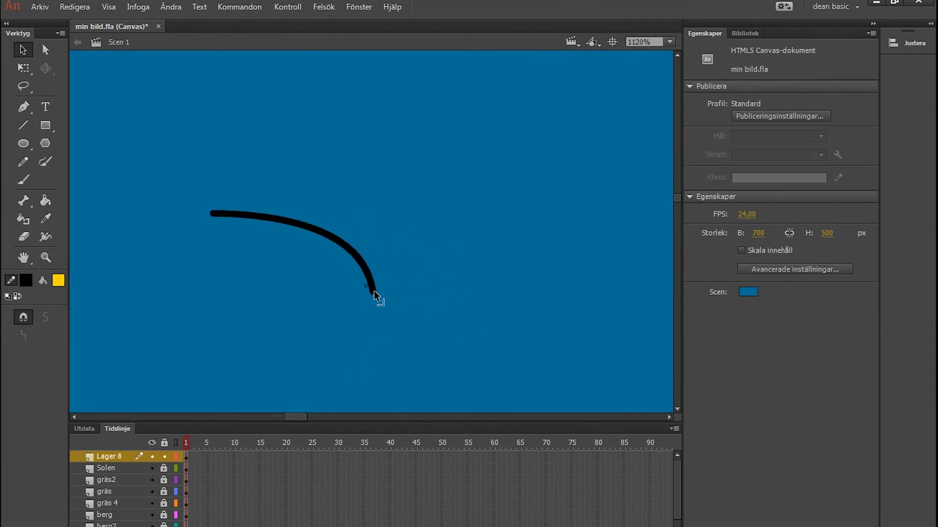
{"action": "mouse_move", "coordinate": [215, 214]}
{"action": "left_mouse_down"}
{"action": "mouse_move", "coordinate": [226, 233]}
{"action": "mouse_move", "coordinate": [217, 236]}
{"action": "left_mouse_up"}
Step: Duplicate the wing, flip the copy horizontally and join both wings into a bird
{"action": "mouse_move", "coordinate": [332, 245]}
{"action": "left_mouse_down"}
{"action": "mouse_move", "coordinate": [319, 234]}
{"action": "mouse_move", "coordinate": [467, 231]}
{"action": "left_mouse_up"}
{"action": "left_click", "coordinate": [295, 232]}
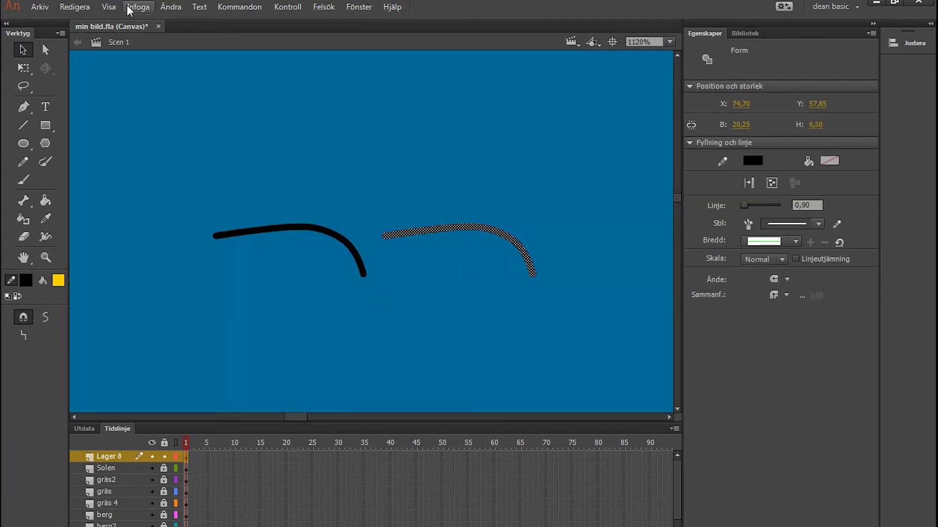
{"action": "left_click", "coordinate": [170, 7]}
{"action": "mouse_move", "coordinate": [195, 171]}
{"action": "left_click", "coordinate": [391, 311]}
{"action": "mouse_move", "coordinate": [386, 270]}
{"action": "left_mouse_down"}
{"action": "mouse_move", "coordinate": [375, 274]}
{"action": "mouse_move", "coordinate": [259, 216]}
{"action": "mouse_move", "coordinate": [153, 147]}
{"action": "left_mouse_up"}
{"action": "left_click", "coordinate": [185, 206]}
Step: Duplicate the bird, scale the copy to about 28.8 by 4.6 px and place it to the upper right
{"action": "double_click", "coordinate": [46, 258]}
{"action": "left_click", "coordinate": [23, 50]}
{"action": "mouse_move", "coordinate": [146, 98]}
{"action": "left_mouse_down"}
{"action": "mouse_move", "coordinate": [191, 122]}
{"action": "mouse_move", "coordinate": [179, 108]}
{"action": "mouse_move", "coordinate": [204, 95]}
{"action": "mouse_move", "coordinate": [231, 106]}
{"action": "left_mouse_up"}
{"action": "left_click", "coordinate": [23, 68]}
{"action": "left_click", "coordinate": [45, 258]}
{"action": "left_click", "coordinate": [23, 68]}
{"action": "mouse_move", "coordinate": [498, 250]}
{"action": "left_mouse_down"}
{"action": "mouse_move", "coordinate": [337, 230]}
{"action": "mouse_move", "coordinate": [389, 290]}
{"action": "mouse_move", "coordinate": [452, 250]}
{"action": "left_mouse_up"}
{"action": "left_click_drag", "start_coordinate": [343, 224], "coordinate": [444, 123]}
{"action": "left_click", "coordinate": [407, 136]}
{"action": "double_click", "coordinate": [435, 135]}
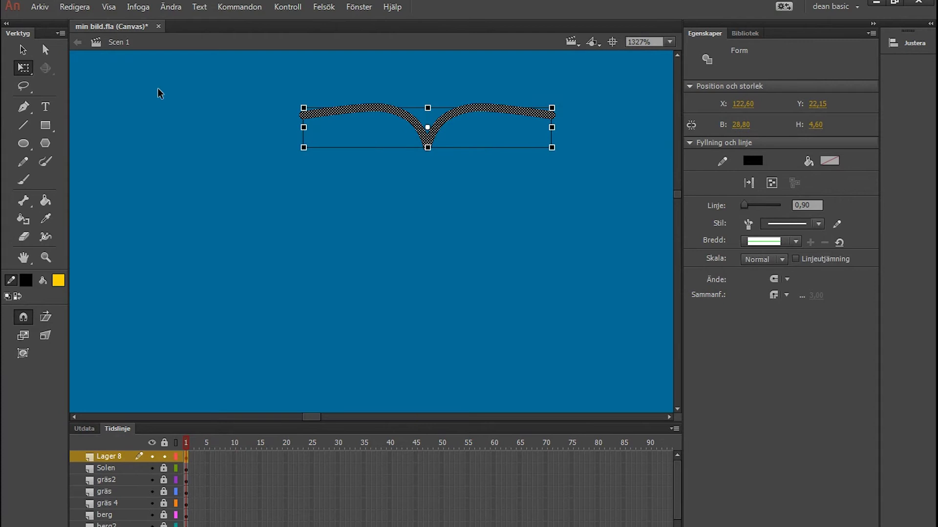
Step: Duplicate the smaller bird to its lower left, shrink the copy and thin its stroke
{"action": "left_click", "coordinate": [23, 50]}
{"action": "left_click_drag", "start_coordinate": [434, 143], "coordinate": [264, 257]}
{"action": "key", "text": "q"}
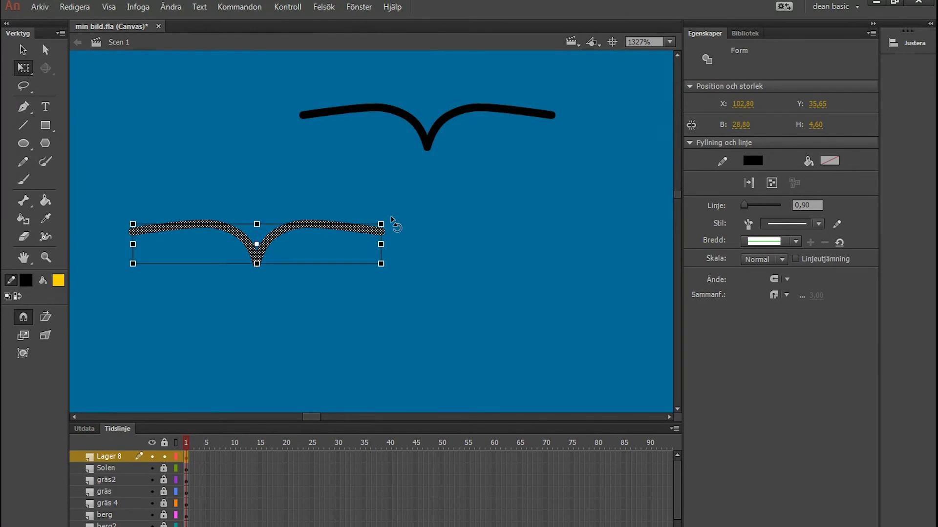
{"action": "left_click_drag", "start_coordinate": [383, 222], "coordinate": [352, 231]}
{"action": "left_click_drag", "start_coordinate": [744, 205], "coordinate": [736, 206]}
{"action": "left_click", "coordinate": [145, 173]}
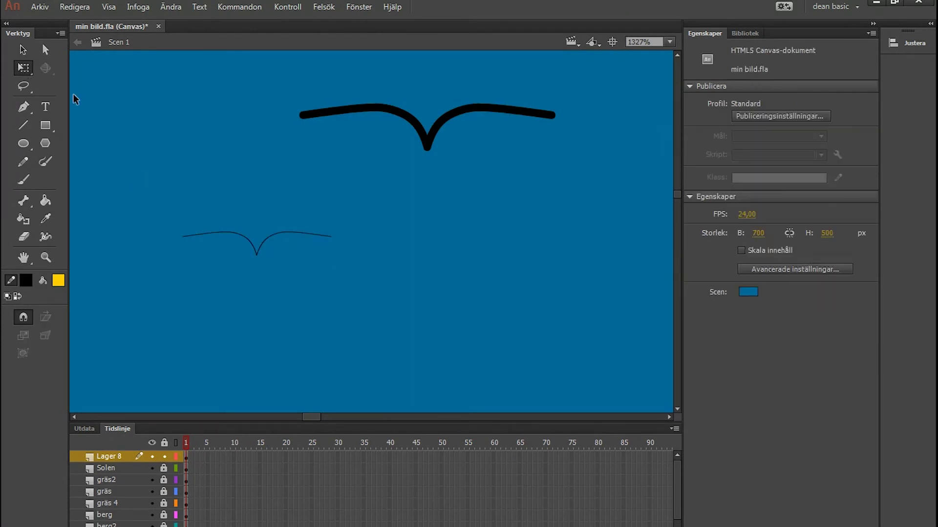
{"action": "double_click", "coordinate": [46, 258]}
{"action": "mouse_move", "coordinate": [368, 258]}
{"action": "left_mouse_down"}
{"action": "mouse_move", "coordinate": [326, 232]}
{"action": "mouse_move", "coordinate": [235, 129]}
{"action": "left_mouse_up"}
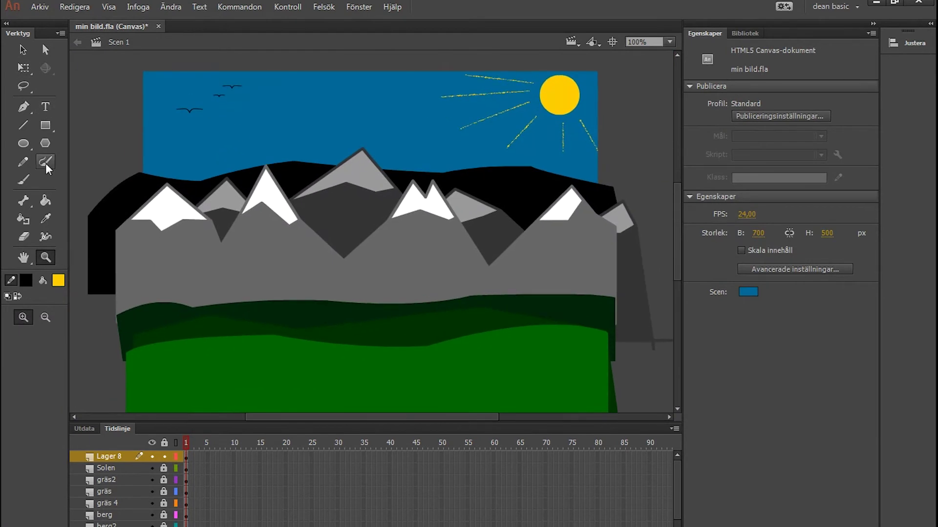
Step: Rename the bird layer to fåglar and lock it
{"action": "double_click", "coordinate": [117, 457]}
{"action": "type", "text": "fåglar"}
{"action": "key", "text": "Return"}
{"action": "left_click", "coordinate": [107, 172]}
{"action": "left_click_drag", "start_coordinate": [525, 176], "coordinate": [224, 203]}
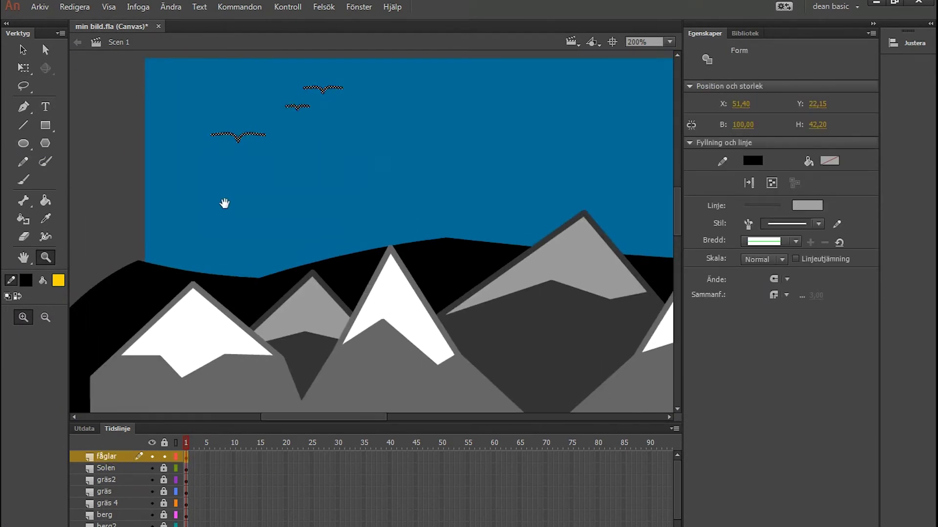
{"action": "left_click", "coordinate": [24, 50]}
{"action": "left_click", "coordinate": [146, 145]}
{"action": "left_click_drag", "start_coordinate": [388, 184], "coordinate": [335, 180]}
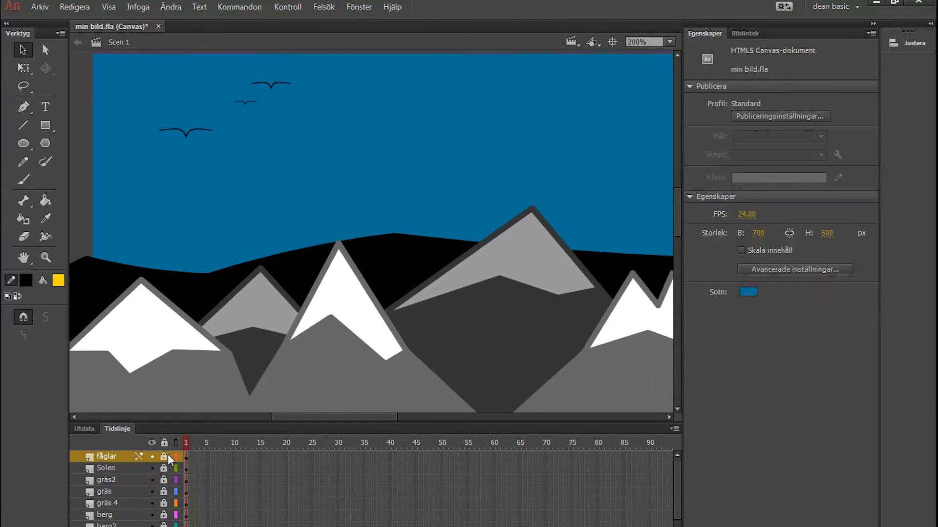
Step: Set the Oval tool to a semi-transparent white fill with no outline
{"action": "left_click", "coordinate": [23, 144]}
{"action": "left_click", "coordinate": [831, 104]}
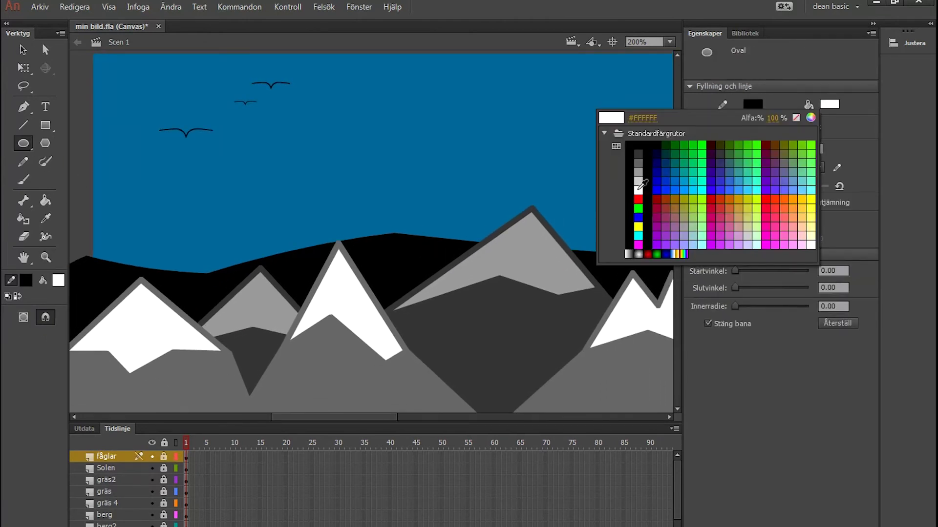
{"action": "left_click", "coordinate": [642, 179]}
{"action": "left_click", "coordinate": [752, 104]}
{"action": "left_click", "coordinate": [724, 117]}
{"action": "left_click", "coordinate": [829, 104]}
{"action": "left_click_drag", "start_coordinate": [765, 118], "coordinate": [739, 119]}
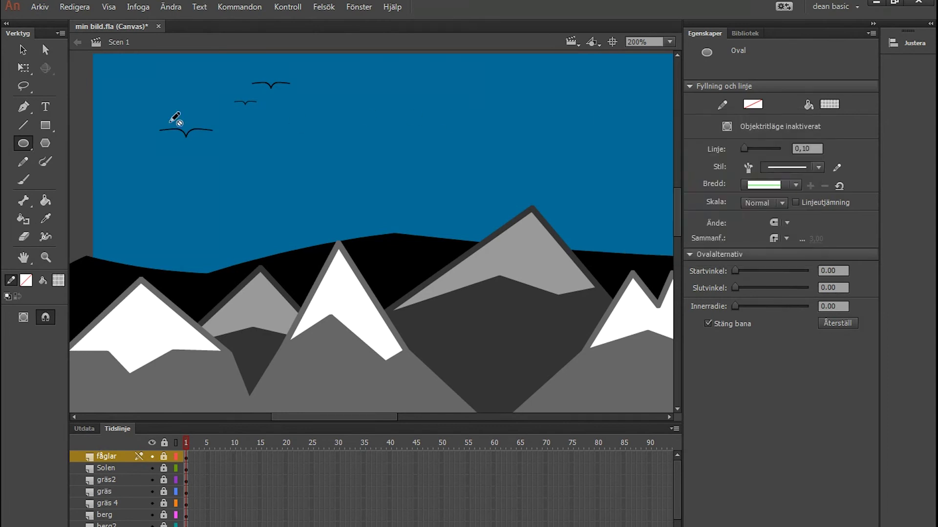
Step: On a new layer, build a cloud from overlapping ovals in the sky between the birds and the sun
{"action": "left_click_drag", "start_coordinate": [313, 106], "coordinate": [405, 142]}
{"action": "left_click_drag", "start_coordinate": [375, 95], "coordinate": [491, 151]}
{"action": "key", "text": "v"}
{"action": "left_click", "coordinate": [465, 143]}
{"action": "left_click", "coordinate": [499, 144]}
{"action": "left_click", "coordinate": [24, 143]}
{"action": "left_click_drag", "start_coordinate": [364, 126], "coordinate": [445, 148]}
{"action": "left_click_drag", "start_coordinate": [445, 112], "coordinate": [532, 130]}
{"action": "double_click", "coordinate": [53, 263]}
{"action": "left_click_drag", "start_coordinate": [402, 251], "coordinate": [311, 161]}
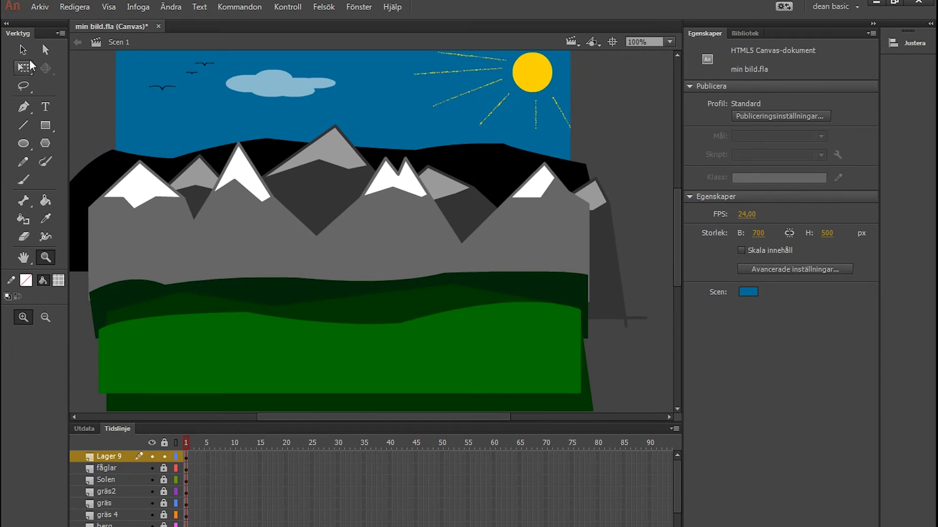
Step: Rename the cloud layer to moln and lock it
{"action": "left_click", "coordinate": [22, 50]}
{"action": "double_click", "coordinate": [110, 457]}
{"action": "key", "text": "Return"}
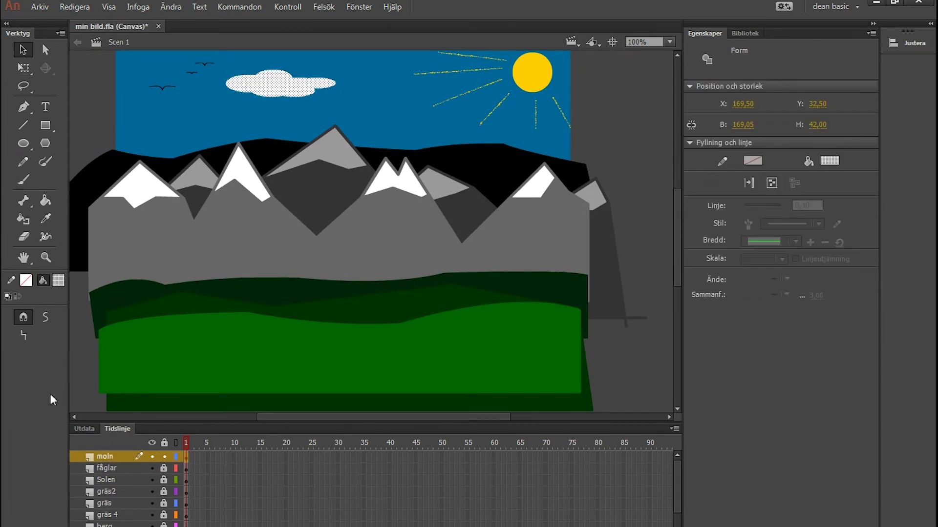
{"action": "left_click", "coordinate": [584, 131]}
{"action": "left_click", "coordinate": [165, 456]}
Step: On a new layer, draw a wide, flat blue oval with a thin black outline on the front green hill
{"action": "left_click", "coordinate": [77, 526]}
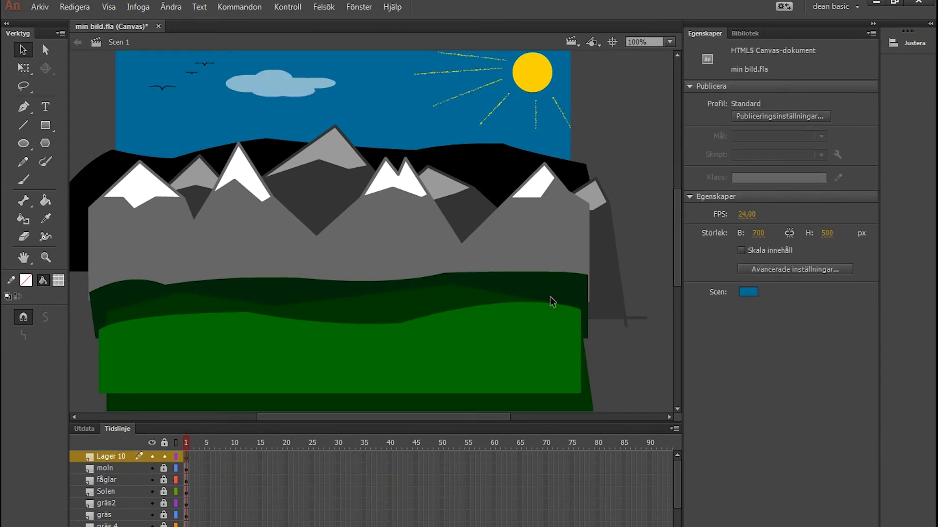
{"action": "left_click_drag", "start_coordinate": [677, 239], "coordinate": [676, 250]}
{"action": "left_click", "coordinate": [45, 258]}
{"action": "left_click_drag", "start_coordinate": [238, 236], "coordinate": [426, 334]}
{"action": "left_click_drag", "start_coordinate": [457, 306], "coordinate": [245, 252]}
{"action": "left_click", "coordinate": [23, 143]}
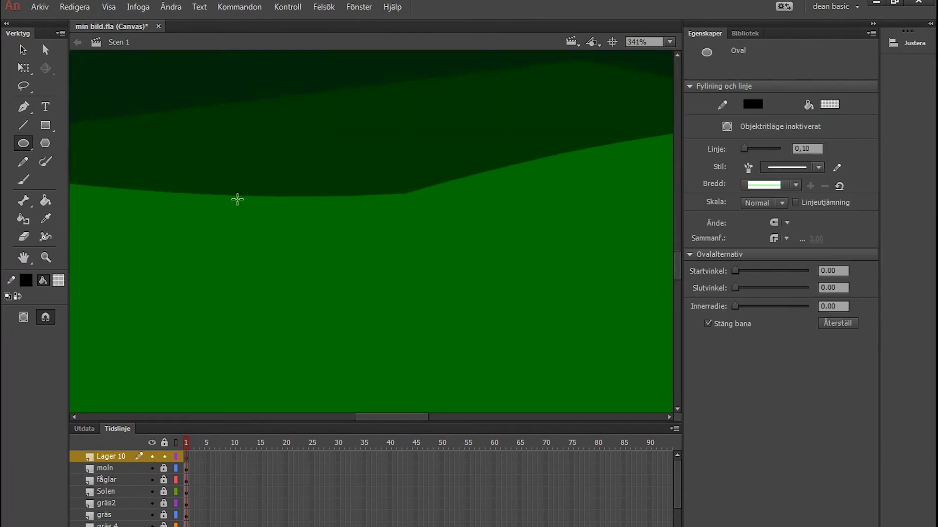
{"action": "left_click", "coordinate": [58, 281]}
{"action": "left_click", "coordinate": [145, 324]}
{"action": "left_click", "coordinate": [61, 284]}
{"action": "left_click_drag", "start_coordinate": [238, 296], "coordinate": [293, 296]}
{"action": "left_click", "coordinate": [61, 284]}
{"action": "left_click", "coordinate": [62, 286]}
{"action": "left_click", "coordinate": [143, 349]}
{"action": "left_click_drag", "start_coordinate": [230, 246], "coordinate": [558, 296]}
Step: Bend the oval's edges into an irregular lake outline that tapers to a long point on its left side
{"action": "key", "text": "v"}
{"action": "left_click_drag", "start_coordinate": [335, 295], "coordinate": [400, 288]}
{"action": "left_click_drag", "start_coordinate": [507, 289], "coordinate": [528, 288]}
{"action": "left_click_drag", "start_coordinate": [416, 247], "coordinate": [412, 253]}
{"action": "left_click_drag", "start_coordinate": [334, 248], "coordinate": [230, 238]}
{"action": "left_click_drag", "start_coordinate": [246, 278], "coordinate": [141, 289]}
{"action": "left_click_drag", "start_coordinate": [193, 252], "coordinate": [210, 255]}
{"action": "left_click", "coordinate": [306, 237]}
{"action": "left_click", "coordinate": [325, 223]}
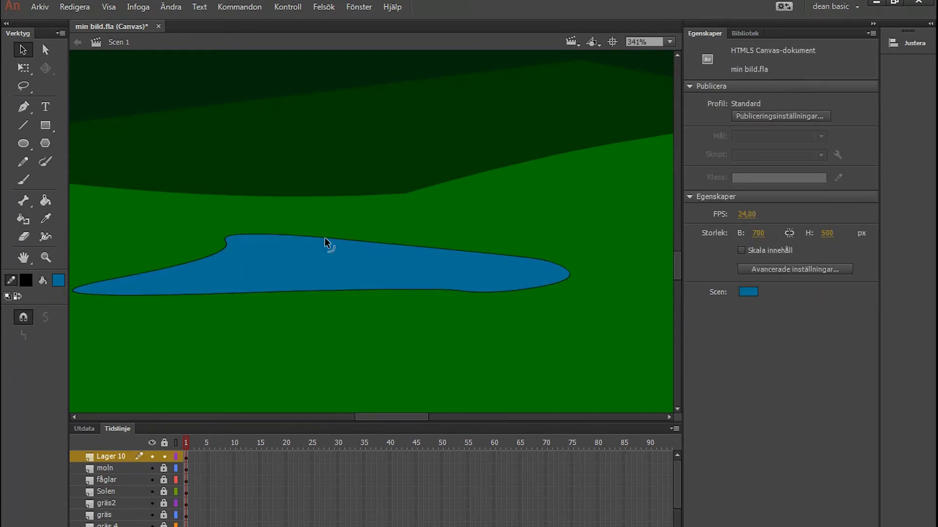
Step: Raise the lake's upper shoreline and bulge its lower right shore outward
{"action": "left_click_drag", "start_coordinate": [326, 237], "coordinate": [302, 228]}
{"action": "left_click_drag", "start_coordinate": [388, 234], "coordinate": [431, 235]}
{"action": "mouse_move", "coordinate": [544, 288]}
{"action": "left_mouse_down"}
{"action": "mouse_move", "coordinate": [505, 314]}
{"action": "mouse_move", "coordinate": [517, 300]}
{"action": "mouse_move", "coordinate": [549, 300]}
{"action": "left_mouse_up"}
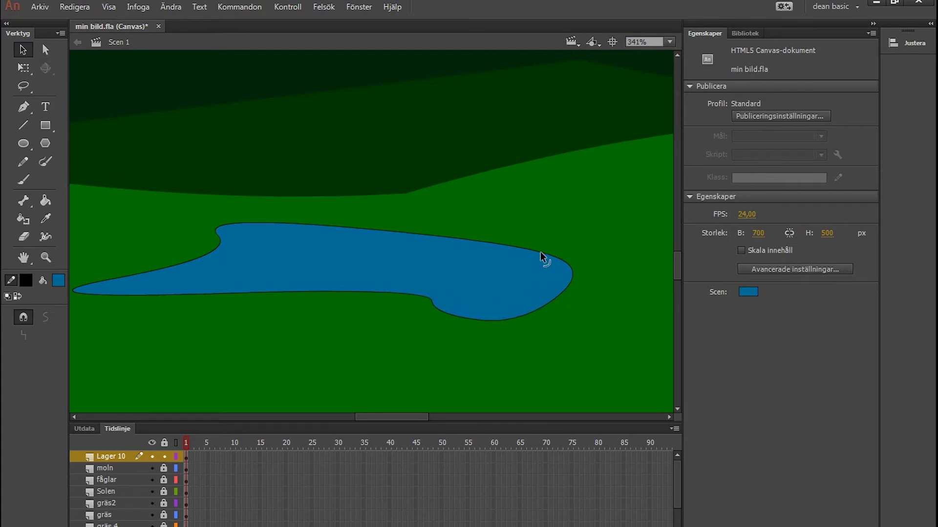
{"action": "left_click_drag", "start_coordinate": [542, 258], "coordinate": [584, 255]}
{"action": "left_click", "coordinate": [488, 251]}
{"action": "left_click_drag", "start_coordinate": [488, 233], "coordinate": [511, 237]}
{"action": "double_click", "coordinate": [45, 258]}
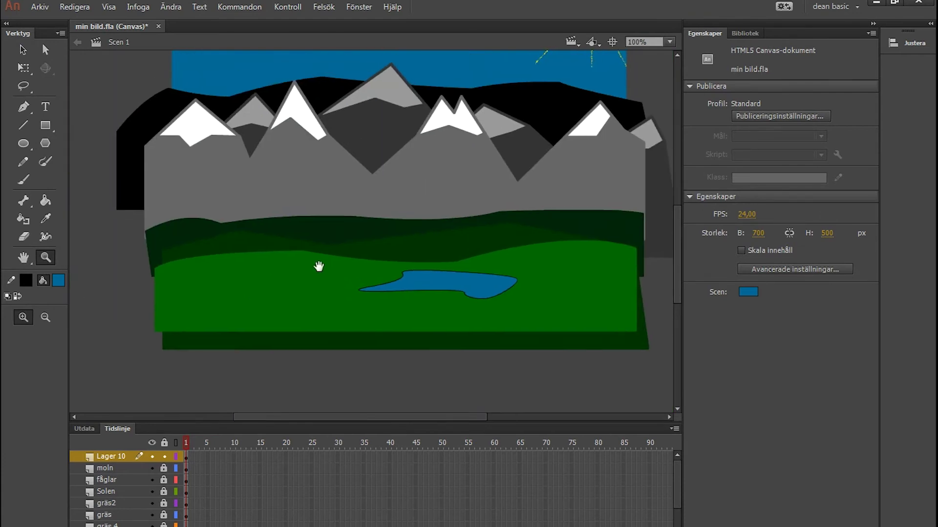
Step: Rename the lake layer to sjö and lock it
{"action": "double_click", "coordinate": [113, 456]}
{"action": "type", "text": "sjö"}
{"action": "key", "text": "Return"}
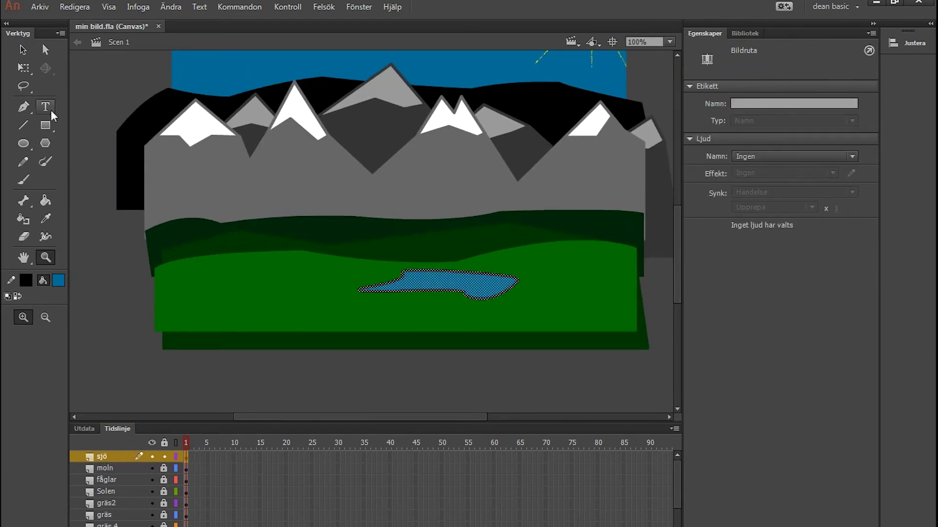
{"action": "left_click", "coordinate": [23, 50]}
{"action": "left_click", "coordinate": [242, 343]}
{"action": "key", "text": "space"}
{"action": "left_click_drag", "start_coordinate": [474, 289], "coordinate": [434, 324]}
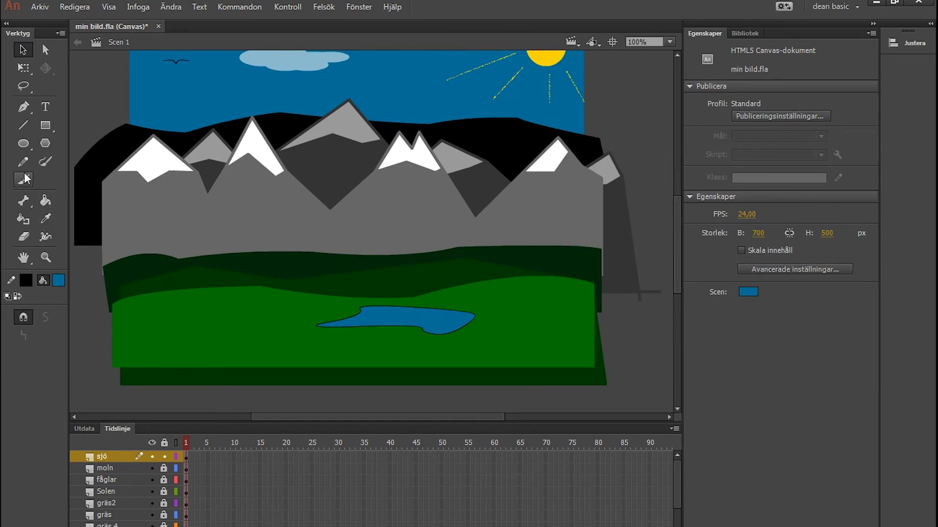
Step: On a new layer, paint a brown tree trunk with spreading branches left of the lake, using a slanted brush tip
{"action": "left_click", "coordinate": [79, 526]}
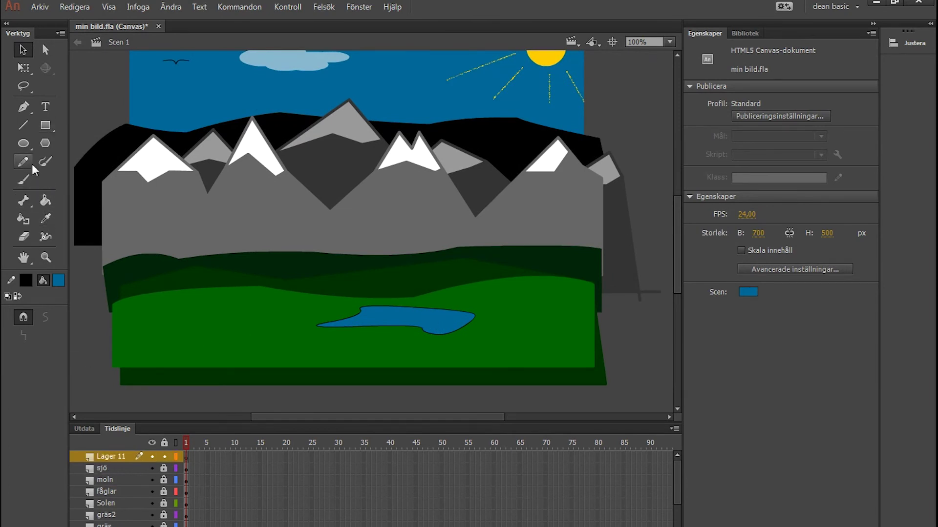
{"action": "left_click", "coordinate": [26, 184]}
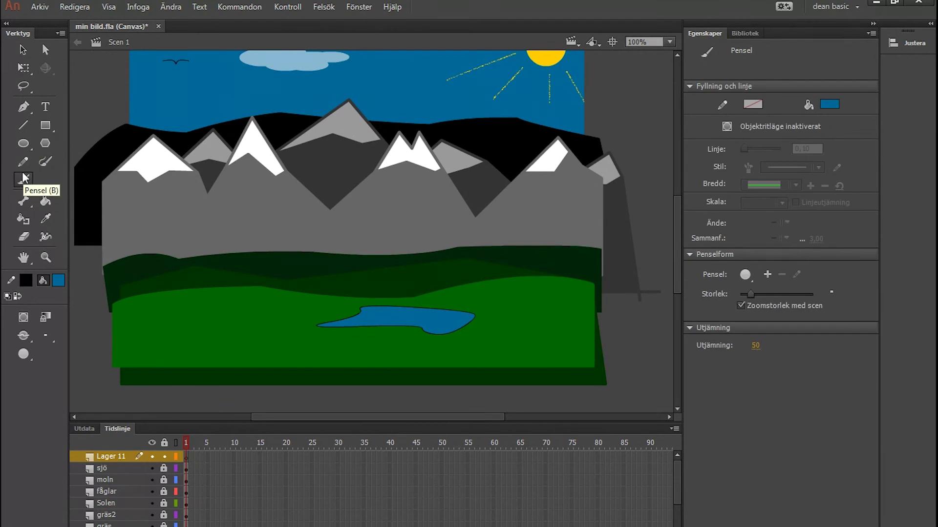
{"action": "left_click", "coordinate": [31, 363]}
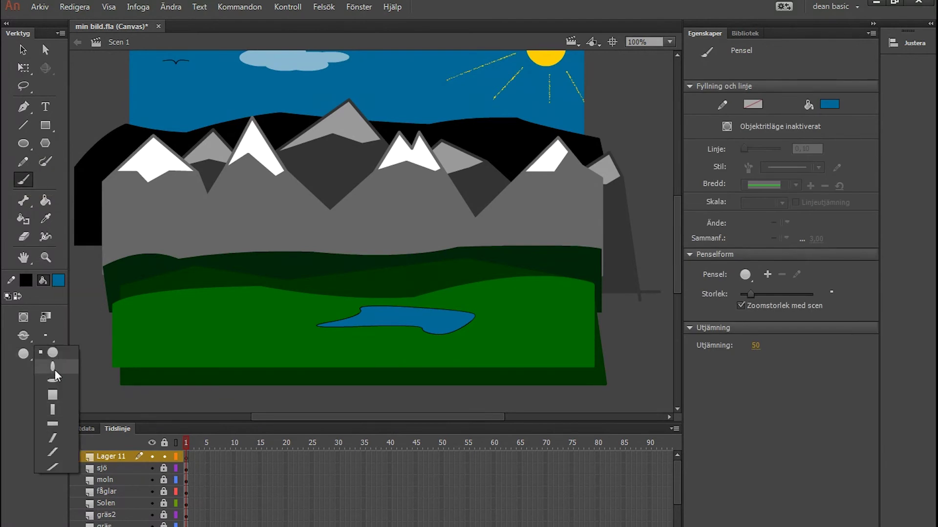
{"action": "left_click", "coordinate": [61, 448]}
{"action": "left_click", "coordinate": [67, 289]}
{"action": "left_click", "coordinate": [146, 445]}
{"action": "left_click", "coordinate": [46, 257]}
{"action": "left_click_drag", "start_coordinate": [209, 262], "coordinate": [320, 350]}
{"action": "left_click_drag", "start_coordinate": [385, 308], "coordinate": [231, 263]}
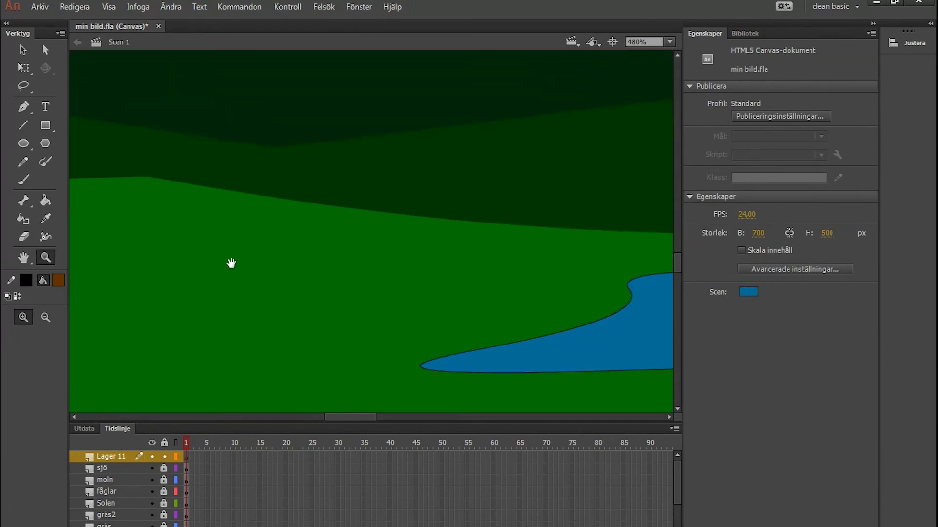
{"action": "left_click", "coordinate": [23, 179]}
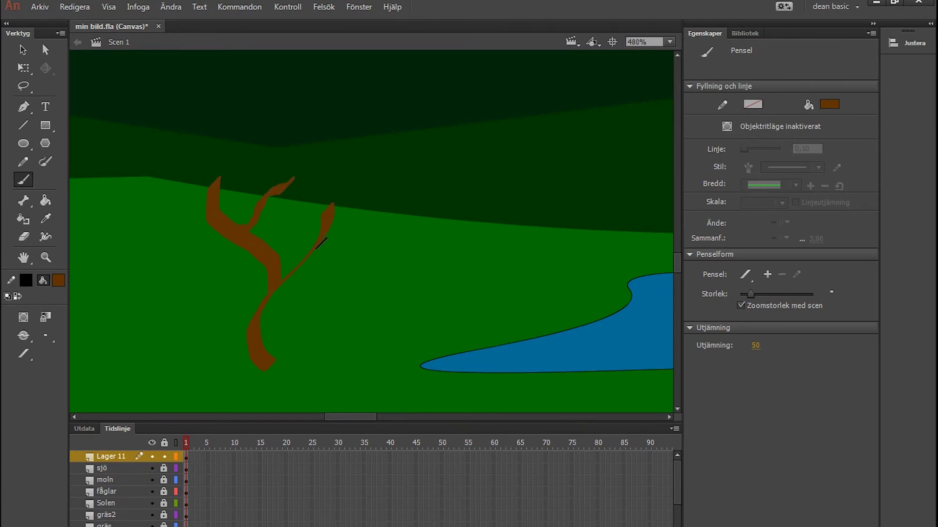
{"action": "left_click_drag", "start_coordinate": [501, 215], "coordinate": [528, 222]}
Step: Add another layer and paint the first green foliage across the tree's branches with a round brush
{"action": "left_click", "coordinate": [78, 525]}
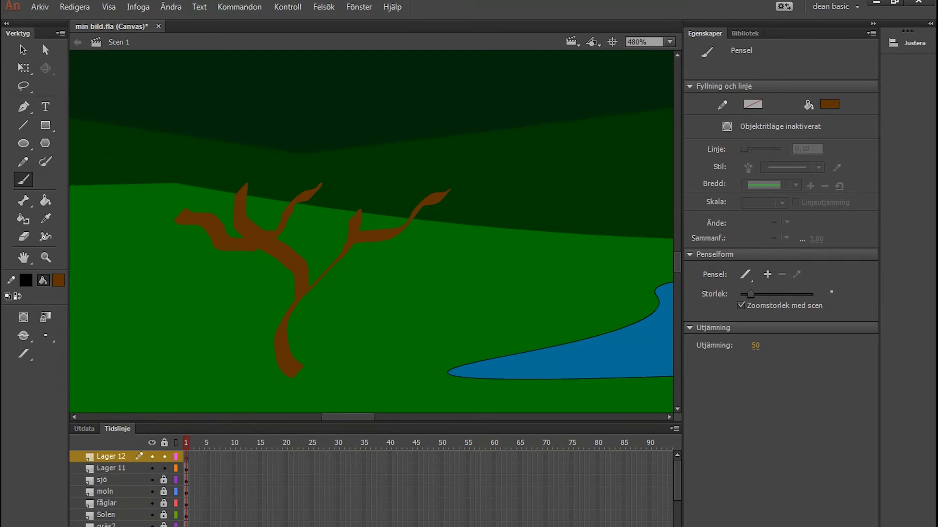
{"action": "left_click", "coordinate": [24, 143]}
{"action": "left_click", "coordinate": [58, 281]}
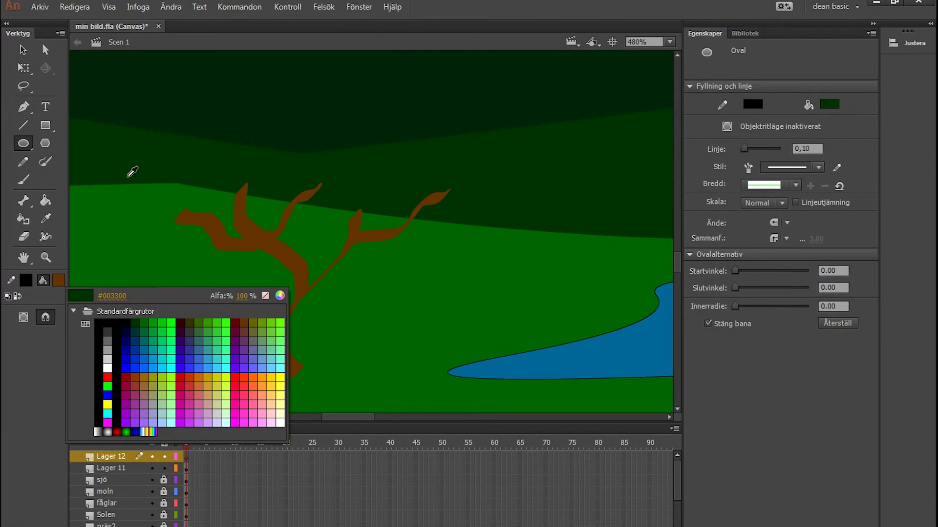
{"action": "left_click", "coordinate": [147, 323]}
{"action": "left_click", "coordinate": [23, 179]}
{"action": "left_click", "coordinate": [24, 353]}
{"action": "left_click", "coordinate": [52, 352]}
{"action": "left_click", "coordinate": [58, 280]}
{"action": "left_click", "coordinate": [149, 325]}
{"action": "mouse_move", "coordinate": [174, 201]}
{"action": "left_mouse_down"}
{"action": "mouse_move", "coordinate": [210, 178]}
{"action": "mouse_move", "coordinate": [307, 164]}
{"action": "mouse_move", "coordinate": [389, 204]}
{"action": "mouse_move", "coordinate": [347, 166]}
{"action": "mouse_move", "coordinate": [410, 163]}
{"action": "left_mouse_up"}
Step: Add clusters of dark teal-green and light mint-green leaves around the tree crown
{"action": "left_click", "coordinate": [58, 281]}
{"action": "left_click", "coordinate": [146, 330]}
{"action": "mouse_move", "coordinate": [205, 188]}
{"action": "left_mouse_down"}
{"action": "mouse_move", "coordinate": [241, 173]}
{"action": "mouse_move", "coordinate": [278, 181]}
{"action": "left_mouse_up"}
{"action": "mouse_move", "coordinate": [238, 154]}
{"action": "left_mouse_down"}
{"action": "mouse_move", "coordinate": [228, 157]}
{"action": "mouse_move", "coordinate": [310, 140]}
{"action": "mouse_move", "coordinate": [298, 137]}
{"action": "left_mouse_up"}
{"action": "mouse_move", "coordinate": [183, 200]}
{"action": "left_mouse_down"}
{"action": "mouse_move", "coordinate": [160, 223]}
{"action": "mouse_move", "coordinate": [220, 198]}
{"action": "mouse_move", "coordinate": [150, 184]}
{"action": "mouse_move", "coordinate": [239, 147]}
{"action": "mouse_move", "coordinate": [201, 139]}
{"action": "left_mouse_up"}
{"action": "left_click", "coordinate": [58, 280]}
{"action": "left_click", "coordinate": [158, 322]}
{"action": "left_click", "coordinate": [58, 281]}
{"action": "left_click", "coordinate": [160, 341]}
{"action": "mouse_move", "coordinate": [339, 146]}
{"action": "left_mouse_down"}
{"action": "mouse_move", "coordinate": [403, 156]}
{"action": "mouse_move", "coordinate": [370, 196]}
{"action": "mouse_move", "coordinate": [413, 195]}
{"action": "mouse_move", "coordinate": [378, 199]}
{"action": "mouse_move", "coordinate": [379, 211]}
{"action": "mouse_move", "coordinate": [442, 218]}
{"action": "left_mouse_up"}
Step: Paint darker green shading through the middle of the crown and medium green foliage along its top
{"action": "left_click", "coordinate": [58, 280]}
{"action": "left_click", "coordinate": [144, 323]}
{"action": "mouse_move", "coordinate": [291, 186]}
{"action": "left_mouse_down"}
{"action": "mouse_move", "coordinate": [316, 197]}
{"action": "mouse_move", "coordinate": [367, 195]}
{"action": "left_mouse_up"}
{"action": "left_click", "coordinate": [58, 281]}
{"action": "left_click", "coordinate": [135, 323]}
{"action": "mouse_move", "coordinate": [232, 190]}
{"action": "left_mouse_down"}
{"action": "mouse_move", "coordinate": [292, 197]}
{"action": "mouse_move", "coordinate": [369, 227]}
{"action": "left_mouse_up"}
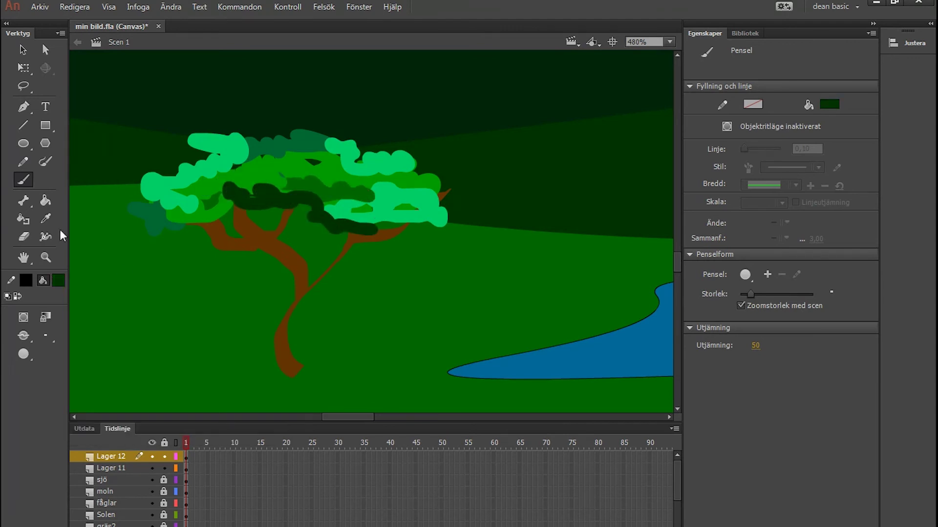
{"action": "left_click", "coordinate": [59, 280]}
{"action": "left_click", "coordinate": [155, 334]}
{"action": "mouse_move", "coordinate": [225, 139]}
{"action": "left_mouse_down"}
{"action": "mouse_move", "coordinate": [293, 133]}
{"action": "mouse_move", "coordinate": [404, 153]}
{"action": "left_mouse_up"}
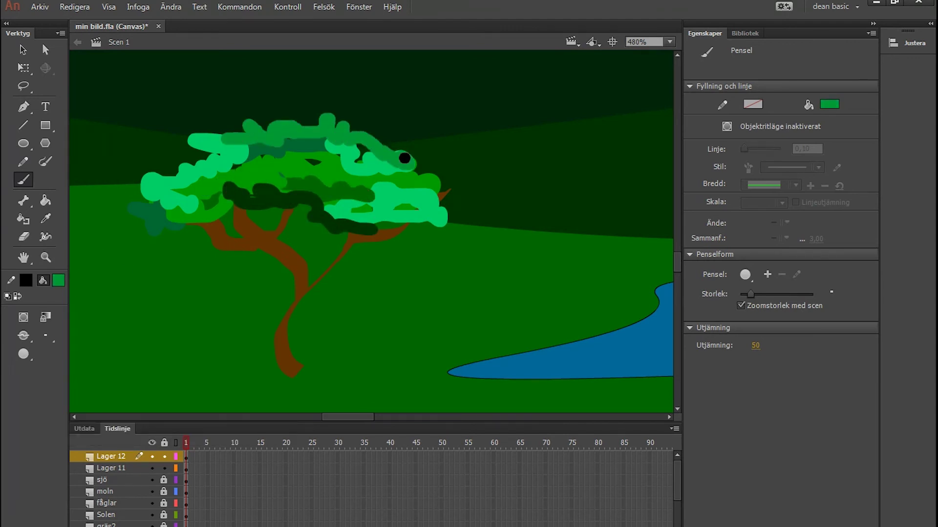
{"action": "double_click", "coordinate": [46, 257]}
{"action": "left_click_drag", "start_coordinate": [355, 198], "coordinate": [240, 237]}
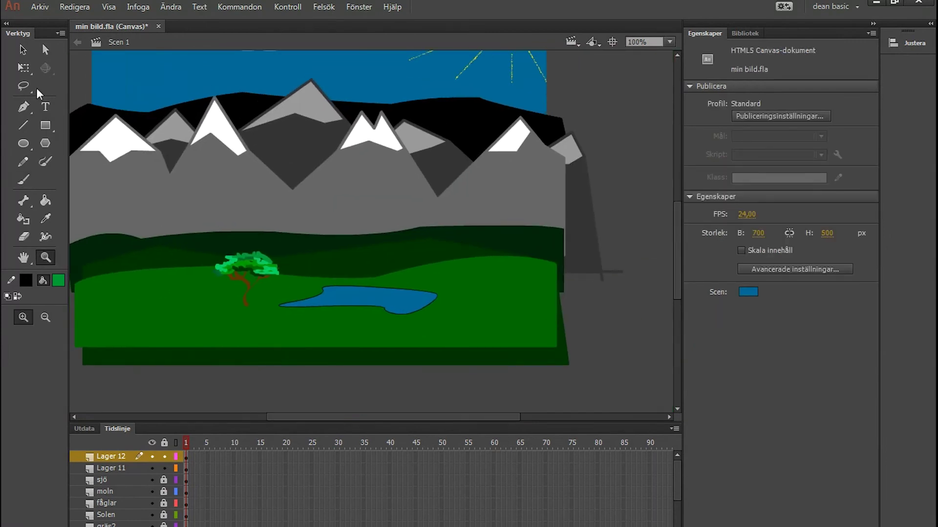
Step: Convert the trunk and foliage together into a movie clip symbol named Träd and move it to the left on the hill
{"action": "left_click", "coordinate": [23, 49]}
{"action": "left_click", "coordinate": [186, 468]}
{"action": "left_click", "coordinate": [105, 6]}
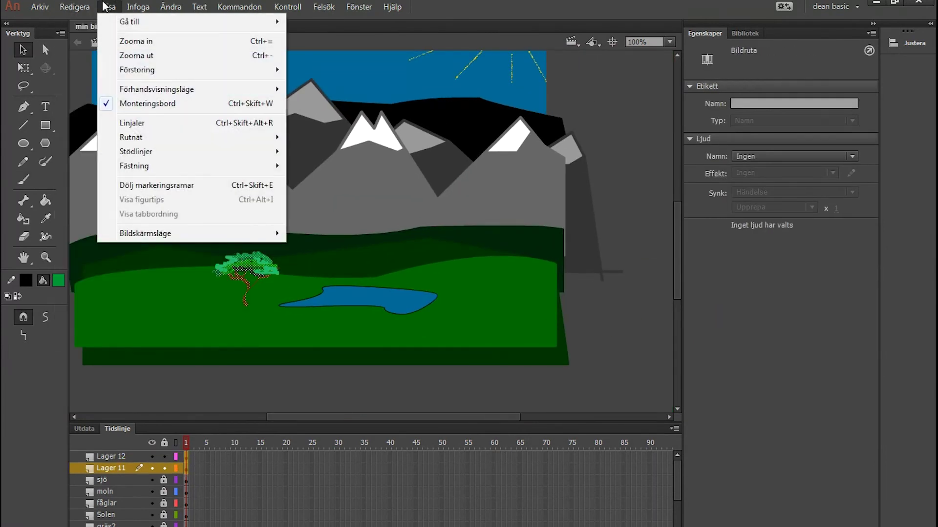
{"action": "mouse_move", "coordinate": [170, 7]}
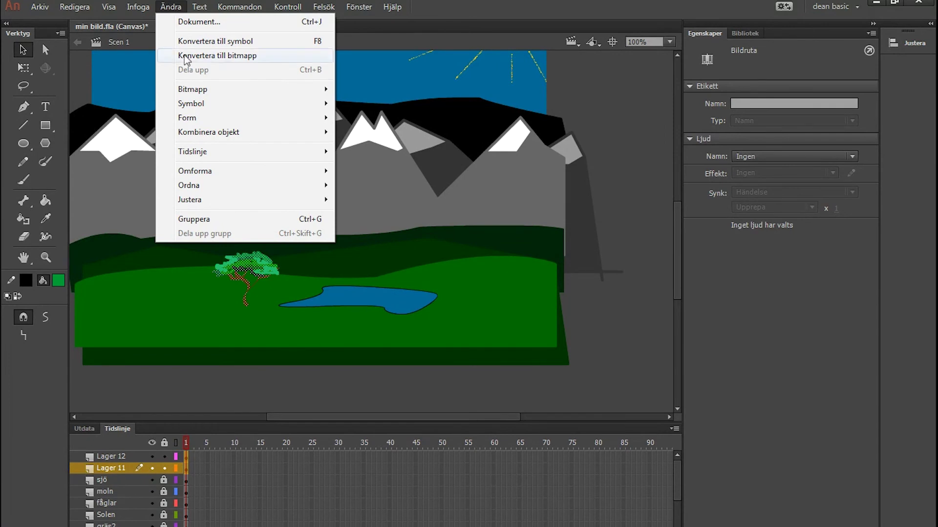
{"action": "left_click", "coordinate": [215, 41]}
{"action": "type", "text": "Träd"}
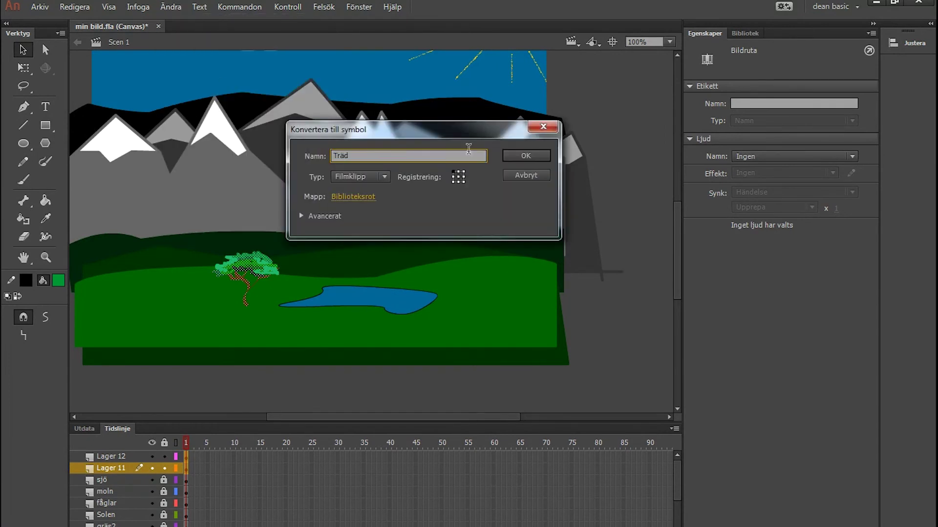
{"action": "key", "text": "Return"}
{"action": "left_click_drag", "start_coordinate": [260, 267], "coordinate": [200, 259]}
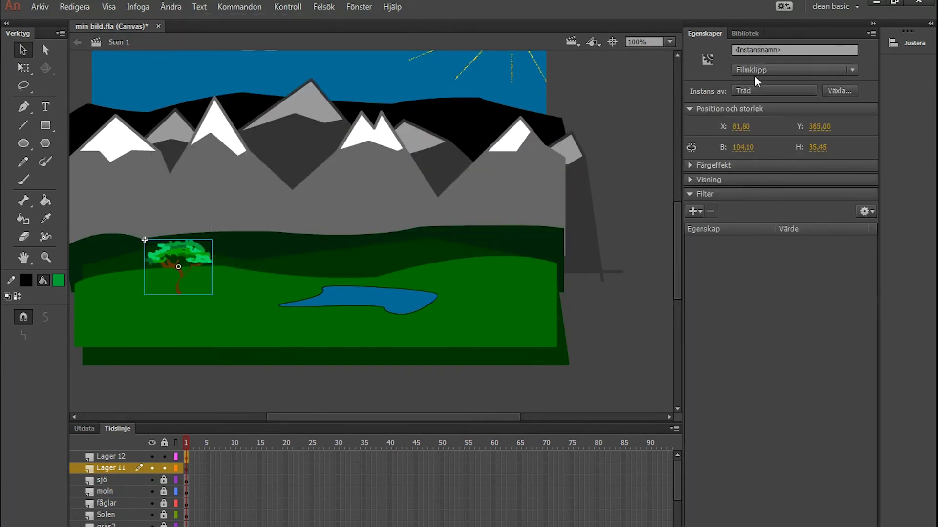
Step: Place more copies of the Träd symbol around the first tree, scaling some down to form a small grove
{"action": "key", "text": "ctrl+l"}
{"action": "left_click_drag", "start_coordinate": [798, 72], "coordinate": [236, 253]}
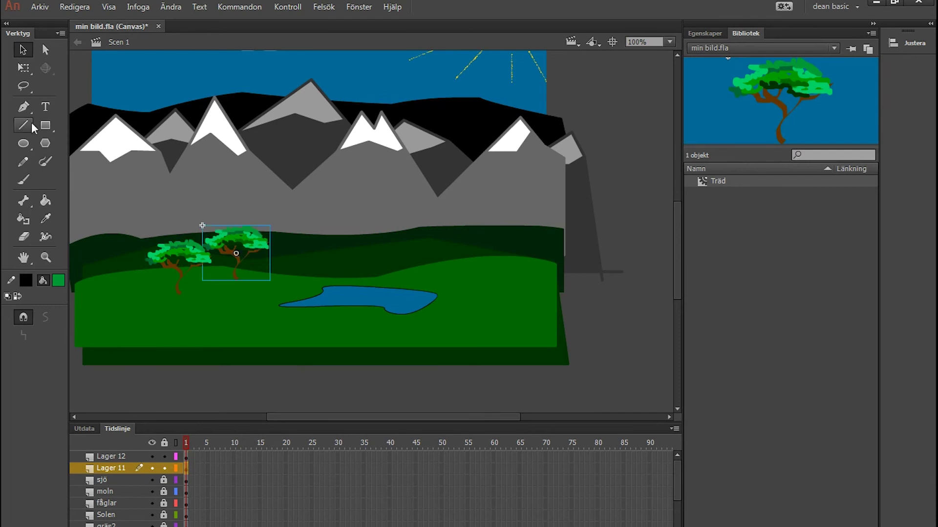
{"action": "left_click", "coordinate": [23, 67]}
{"action": "left_click_drag", "start_coordinate": [270, 225], "coordinate": [118, 260]}
{"action": "left_click", "coordinate": [23, 51]}
{"action": "left_click", "coordinate": [213, 266]}
{"action": "left_click_drag", "start_coordinate": [150, 292], "coordinate": [132, 283]}
Step: Rename both tree layers to träd and lock them
{"action": "left_click", "coordinate": [146, 469]}
{"action": "left_click", "coordinate": [112, 468]}
{"action": "type", "text": "träd"}
{"action": "double_click", "coordinate": [126, 456]}
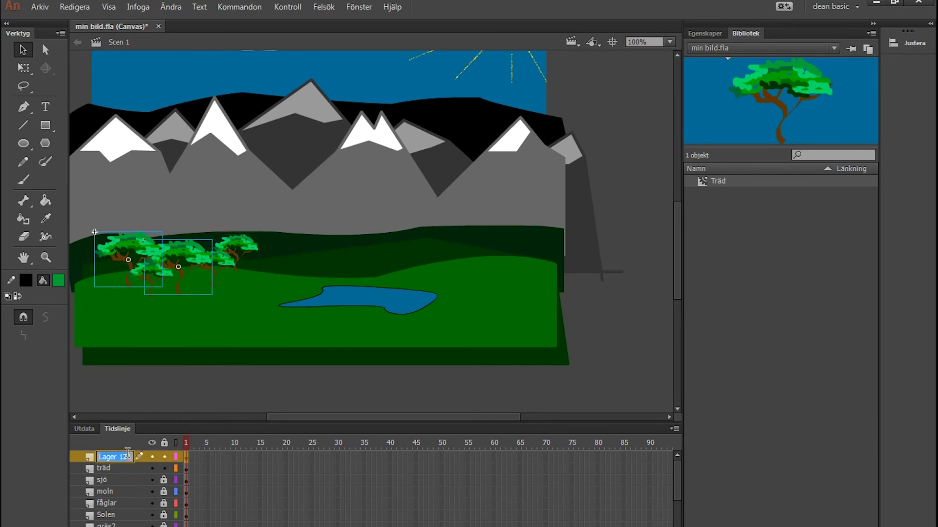
{"action": "key", "text": "Return"}
{"action": "left_click", "coordinate": [164, 457]}
{"action": "left_click", "coordinate": [164, 467]}
Step: On a new layer, draw two parallel vertical black lines on the grass to the right of the lake
{"action": "left_click_drag", "start_coordinate": [678, 255], "coordinate": [677, 233]}
{"action": "left_click_drag", "start_coordinate": [469, 418], "coordinate": [460, 418]}
{"action": "left_click", "coordinate": [89, 526]}
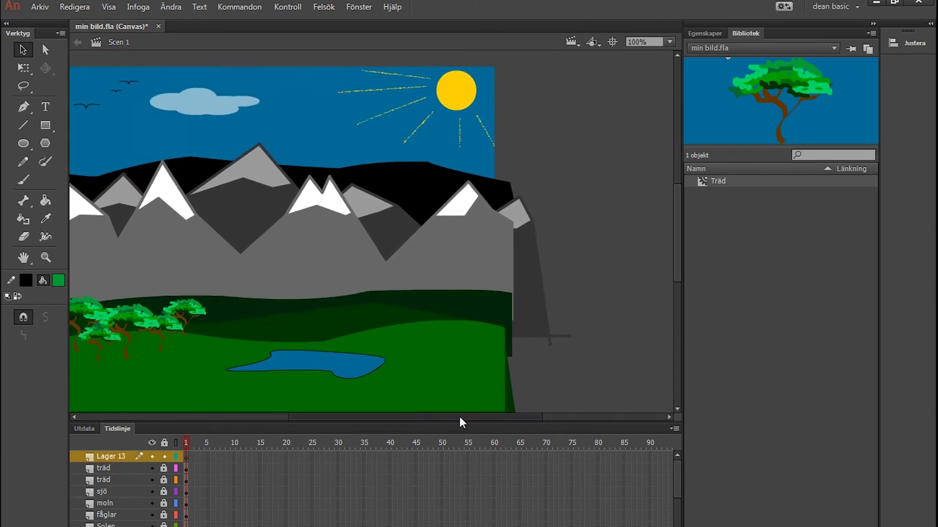
{"action": "key", "text": "z"}
{"action": "left_click_drag", "start_coordinate": [345, 326], "coordinate": [456, 368]}
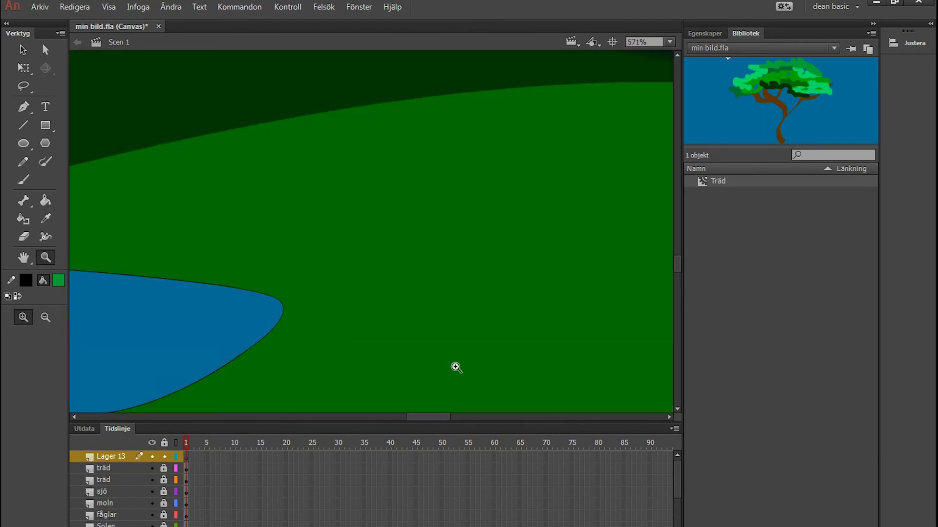
{"action": "left_click", "coordinate": [23, 125]}
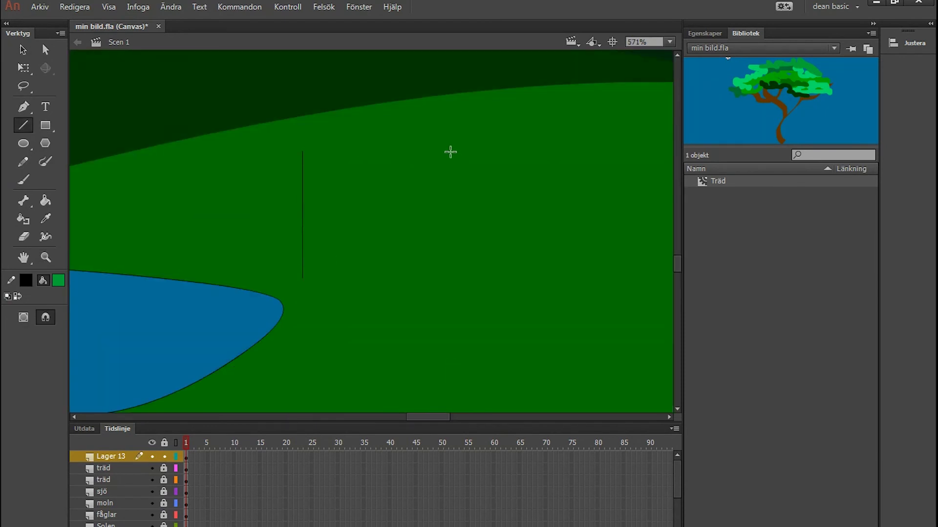
Step: Shorten the two vertical lines beside the lake from their upper ends so they are equally tall
{"action": "double_click", "coordinate": [45, 257]}
{"action": "left_click", "coordinate": [23, 49]}
{"action": "key", "text": "z"}
{"action": "left_click_drag", "start_coordinate": [147, 183], "coordinate": [431, 274]}
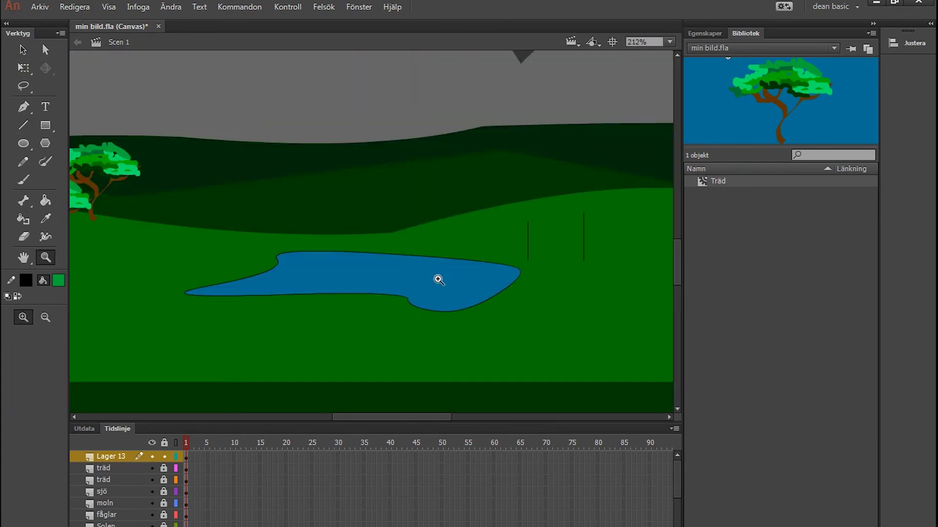
{"action": "key", "text": "v"}
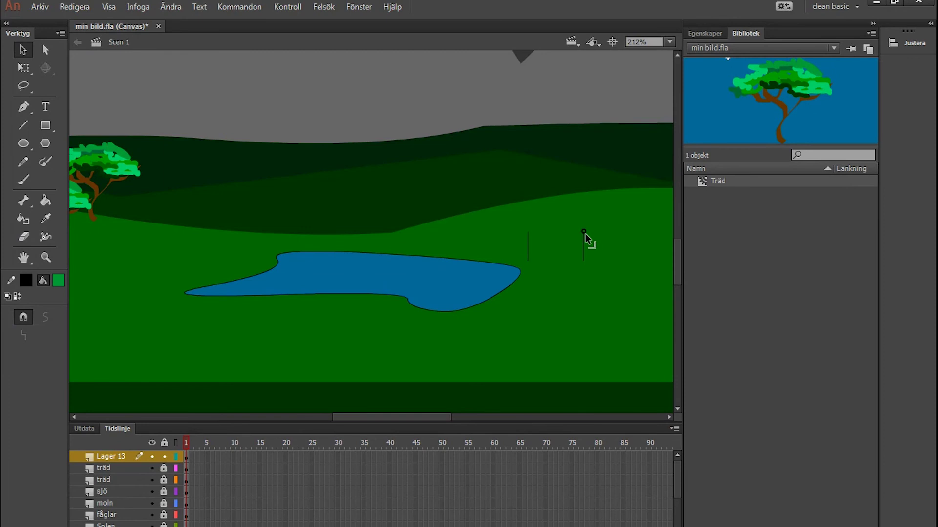
Step: Draw connecting black lines around the two verticals to complete a house outline with front wall, side wall and gabled roof
{"action": "key", "text": "n"}
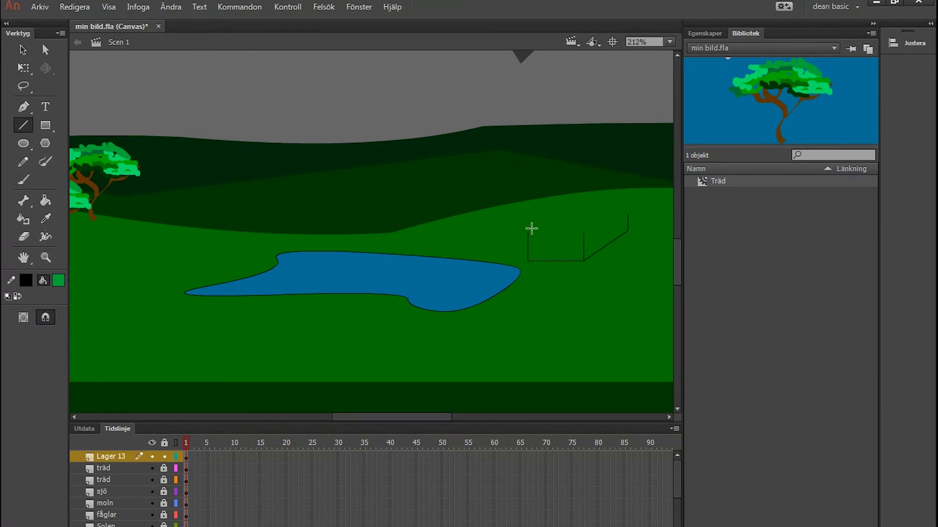
{"action": "key", "text": "v"}
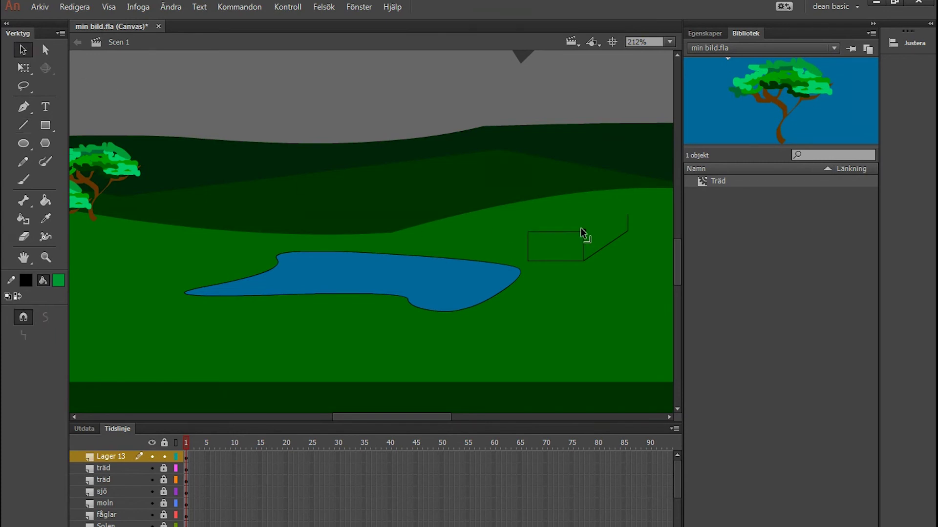
{"action": "left_click", "coordinate": [23, 125]}
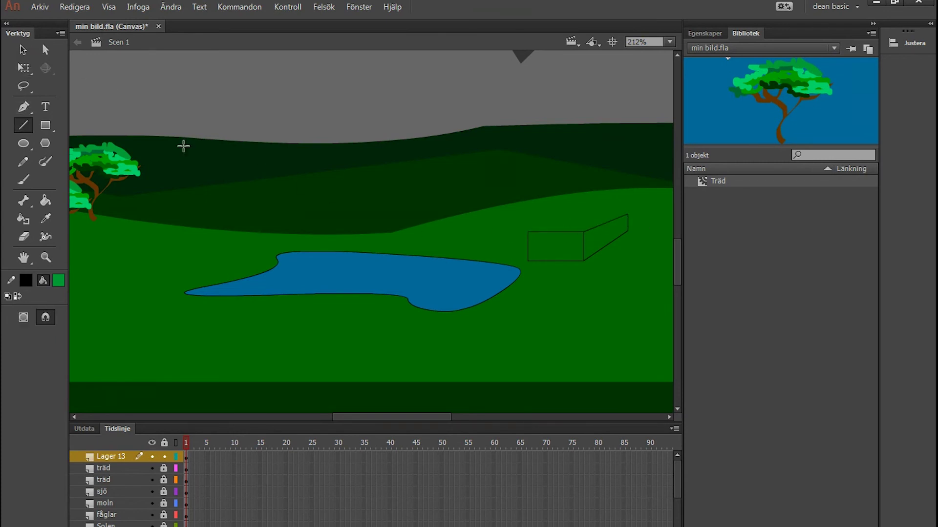
{"action": "left_click_drag", "start_coordinate": [559, 205], "coordinate": [606, 200]}
Step: Fill the house's front wall, side wall and gable with orange-brown
{"action": "left_click", "coordinate": [46, 200]}
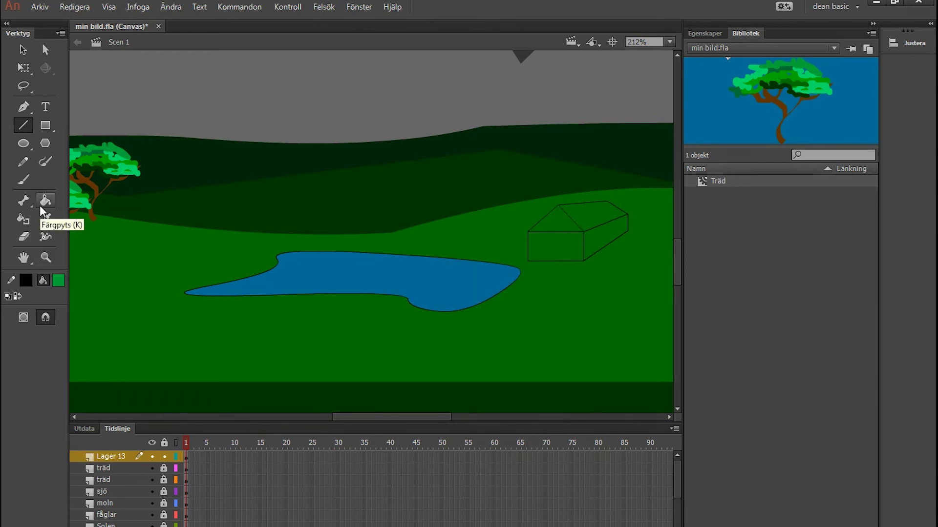
{"action": "left_click", "coordinate": [58, 280]}
{"action": "left_click", "coordinate": [149, 374]}
{"action": "left_click", "coordinate": [575, 250]}
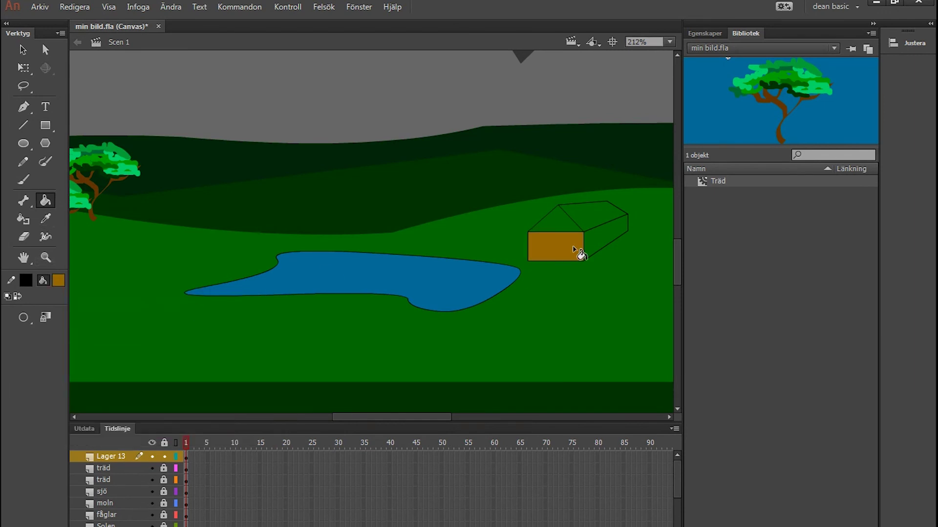
{"action": "left_click", "coordinate": [610, 243]}
{"action": "left_click", "coordinate": [564, 229]}
Step: Fill the house's roof surface with dark grey
{"action": "left_click", "coordinate": [59, 280]}
{"action": "left_click", "coordinate": [108, 332]}
{"action": "left_click", "coordinate": [589, 219]}
Step: Draw a blue rectangular window on the house's front wall and divide it into four panes with crossing lines
{"action": "key", "text": "z"}
{"action": "left_click_drag", "start_coordinate": [519, 207], "coordinate": [641, 269]}
{"action": "left_click", "coordinate": [49, 133]}
{"action": "left_click", "coordinate": [59, 281]}
{"action": "left_click", "coordinate": [131, 330]}
{"action": "left_click_drag", "start_coordinate": [210, 247], "coordinate": [291, 306]}
{"action": "left_click", "coordinate": [23, 125]}
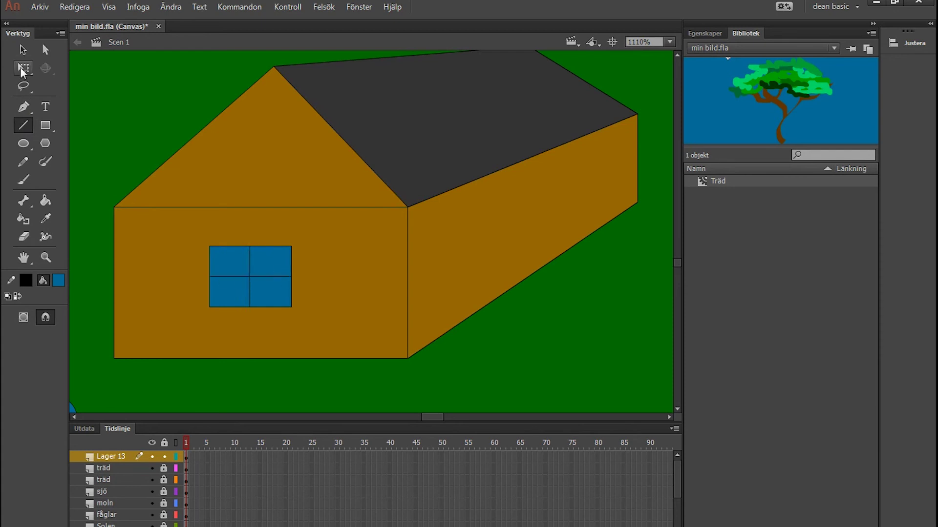
Step: Change all the front window's frame lines to white with a stroke thickness of 1
{"action": "key", "text": "v"}
{"action": "double_click", "coordinate": [251, 287]}
{"action": "left_click", "coordinate": [25, 279]}
{"action": "left_click", "coordinate": [74, 367]}
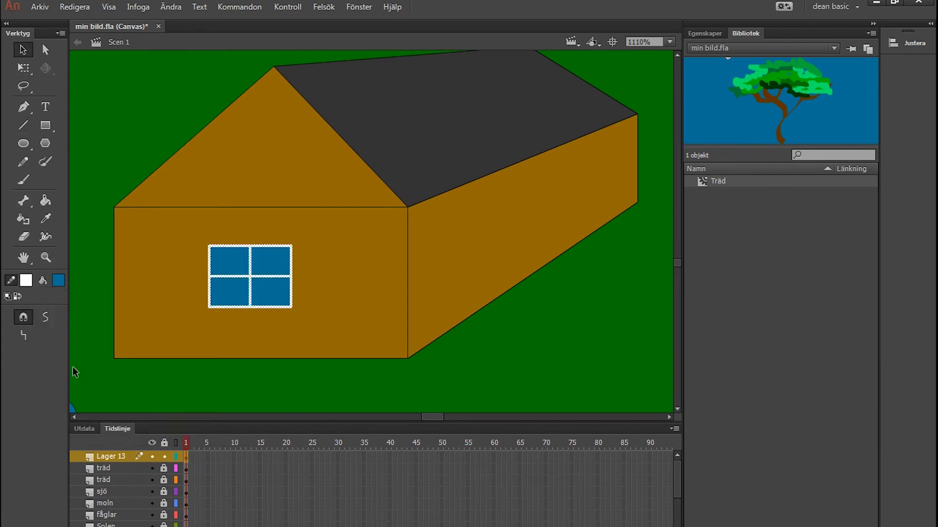
{"action": "key", "text": "ctrl+F3"}
{"action": "left_click", "coordinate": [809, 205]}
{"action": "type", "text": "1"}
{"action": "key", "text": "Return"}
{"action": "left_click", "coordinate": [101, 99]}
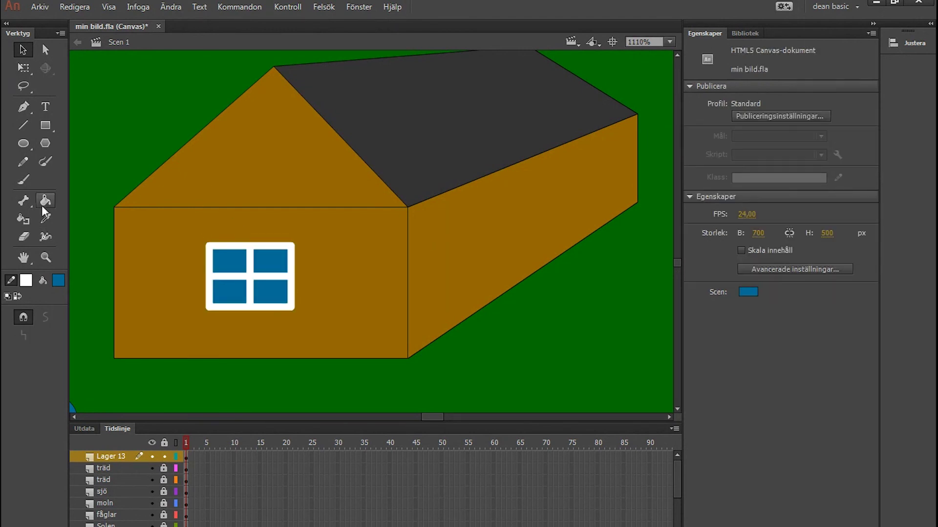
Step: Paste a copy of the front window on a new layer and move it onto the house's side wall
{"action": "left_click", "coordinate": [266, 268]}
{"action": "mouse_move", "coordinate": [232, 265]}
{"action": "left_mouse_down"}
{"action": "mouse_move", "coordinate": [472, 243]}
{"action": "mouse_move", "coordinate": [542, 325]}
{"action": "left_mouse_up"}
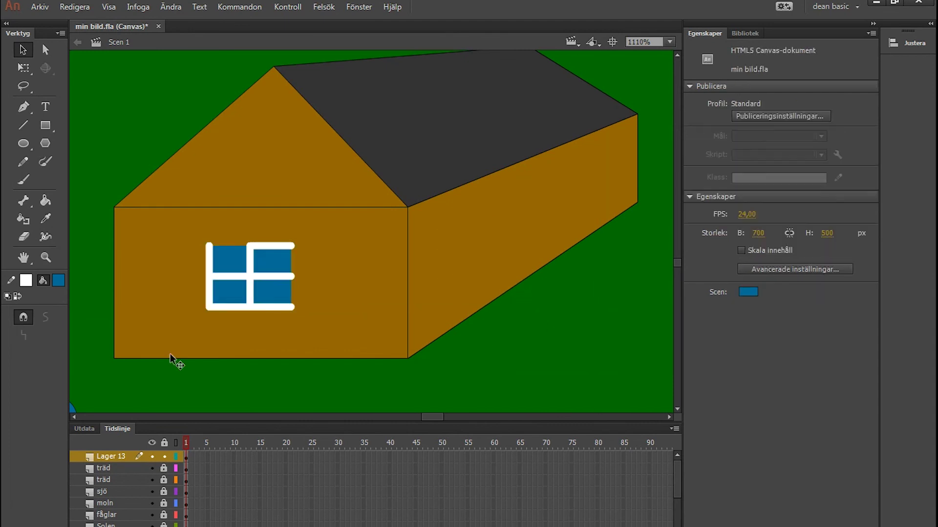
{"action": "left_click", "coordinate": [77, 526]}
{"action": "key", "text": "ctrl+shift+v"}
{"action": "left_click_drag", "start_coordinate": [541, 318], "coordinate": [461, 235]}
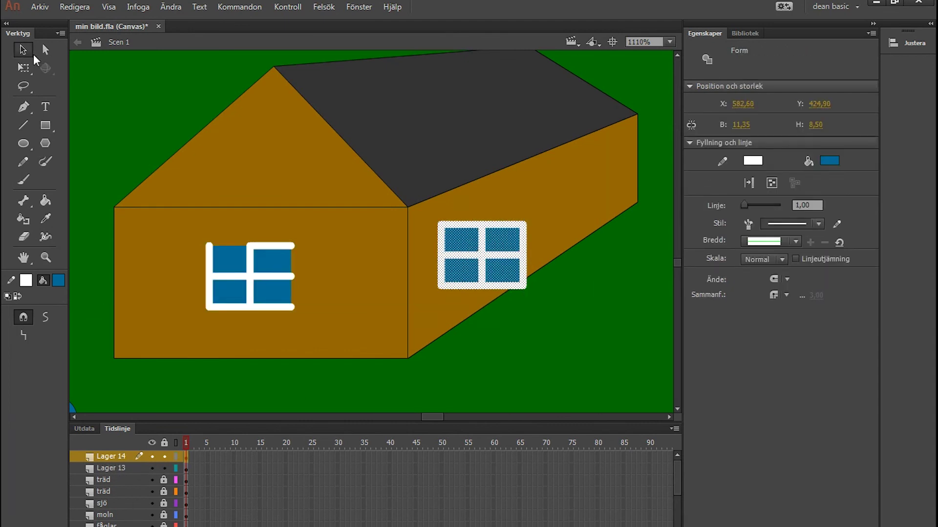
Step: Skew and shrink the copied window with Free Transform to match the side wall's perspective
{"action": "left_click", "coordinate": [44, 51]}
{"action": "left_click", "coordinate": [23, 68]}
{"action": "left_click_drag", "start_coordinate": [527, 243], "coordinate": [487, 239]}
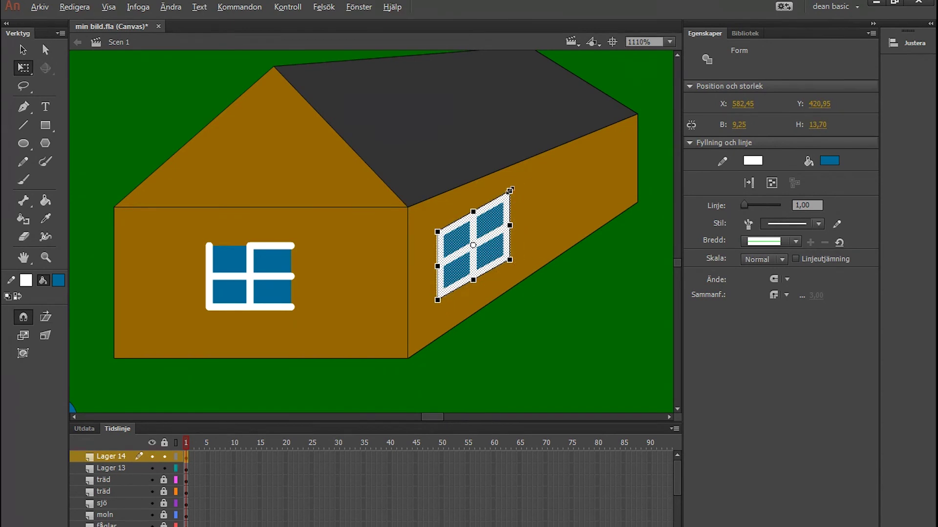
{"action": "left_click_drag", "start_coordinate": [511, 189], "coordinate": [505, 225]}
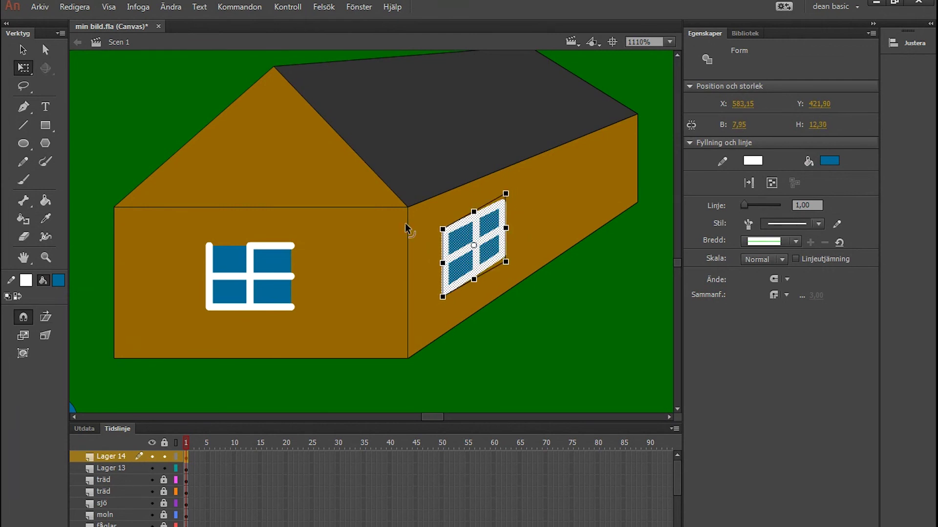
{"action": "key", "text": "v"}
{"action": "left_click", "coordinate": [488, 356]}
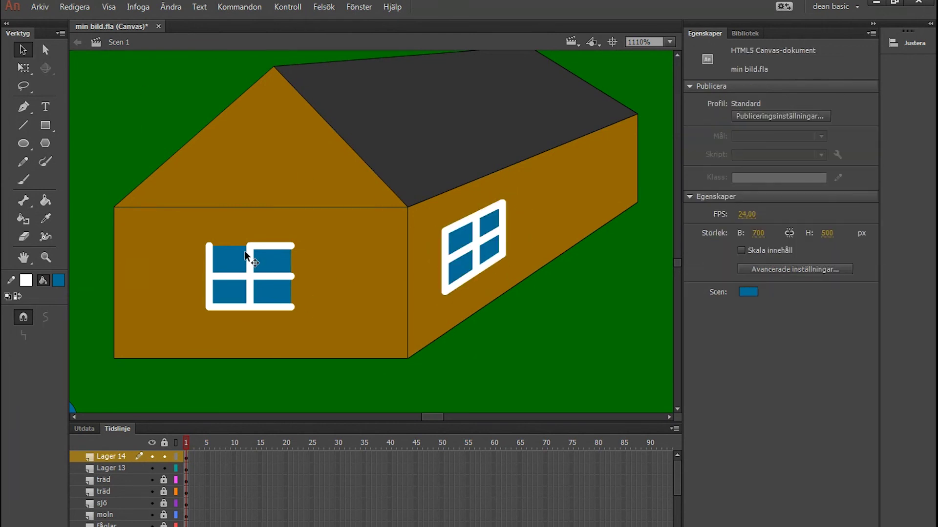
Step: Redraw the missing white frame lines of the front window on Lager 13
{"action": "key", "text": "n"}
{"action": "left_click", "coordinate": [111, 468]}
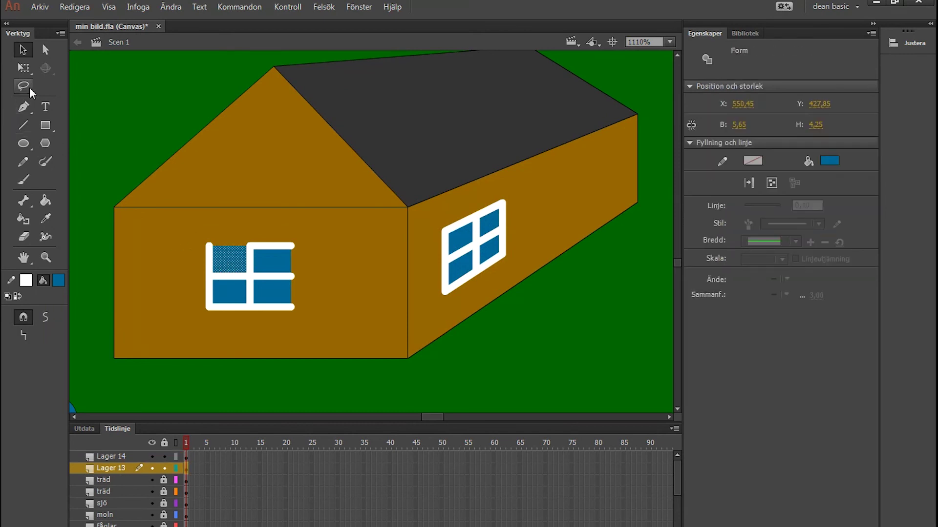
{"action": "left_click_drag", "start_coordinate": [294, 248], "coordinate": [294, 299]}
{"action": "left_click", "coordinate": [23, 50]}
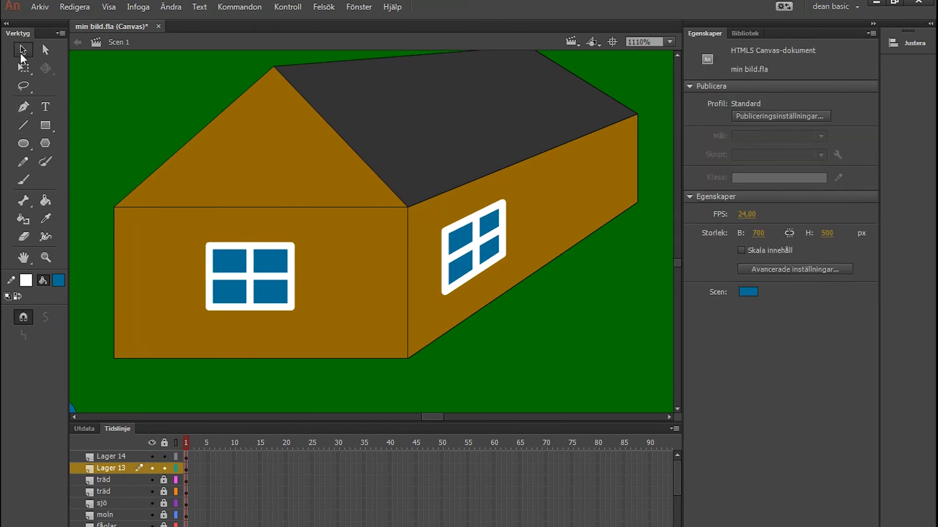
Step: Lock Lager 13 and draw a dark brown vertical line on Lager 14 as the door's edge on the house's side wall
{"action": "double_click", "coordinate": [45, 258]}
{"action": "left_click_drag", "start_coordinate": [388, 261], "coordinate": [375, 269]}
{"action": "left_click_drag", "start_coordinate": [334, 212], "coordinate": [341, 301]}
{"action": "left_click_drag", "start_coordinate": [364, 260], "coordinate": [430, 335]}
{"action": "left_click_drag", "start_coordinate": [430, 238], "coordinate": [457, 276]}
{"action": "left_click", "coordinate": [23, 125]}
{"action": "left_click", "coordinate": [26, 281]}
{"action": "left_click", "coordinate": [214, 327]}
{"action": "left_click_drag", "start_coordinate": [341, 315], "coordinate": [343, 219]}
{"action": "key", "text": "ctrl+z"}
{"action": "left_click", "coordinate": [161, 456]}
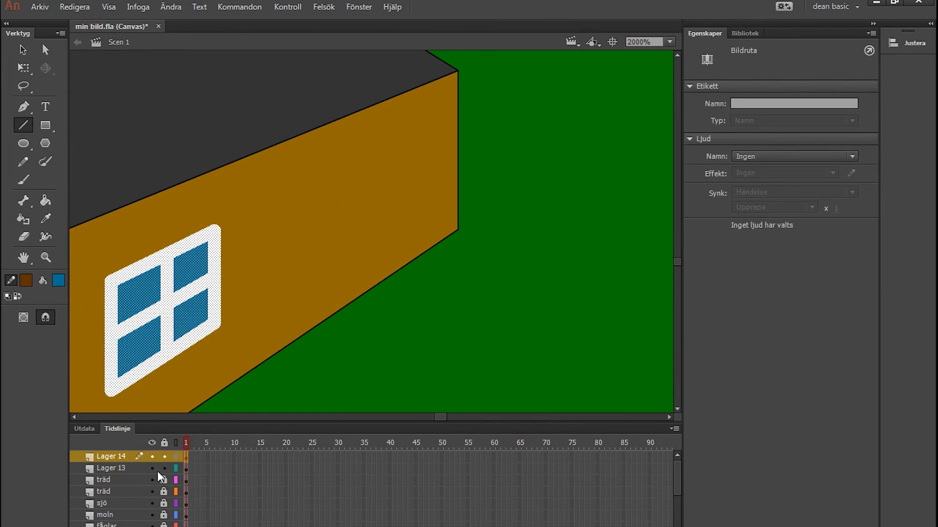
{"action": "left_click_drag", "start_coordinate": [362, 296], "coordinate": [362, 192]}
Step: Set the brown door line's stroke thickness to 0.10
{"action": "key", "text": "v"}
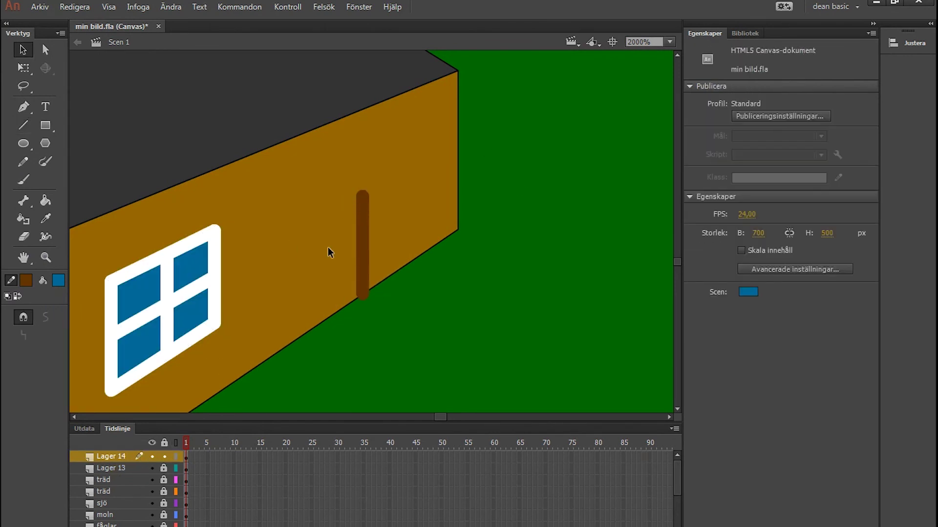
{"action": "left_click", "coordinate": [363, 244]}
{"action": "left_click_drag", "start_coordinate": [744, 205], "coordinate": [742, 206]}
Step: Lengthen the brown line upward and draw the remaining edges to close the door outline in perspective
{"action": "key", "text": "n"}
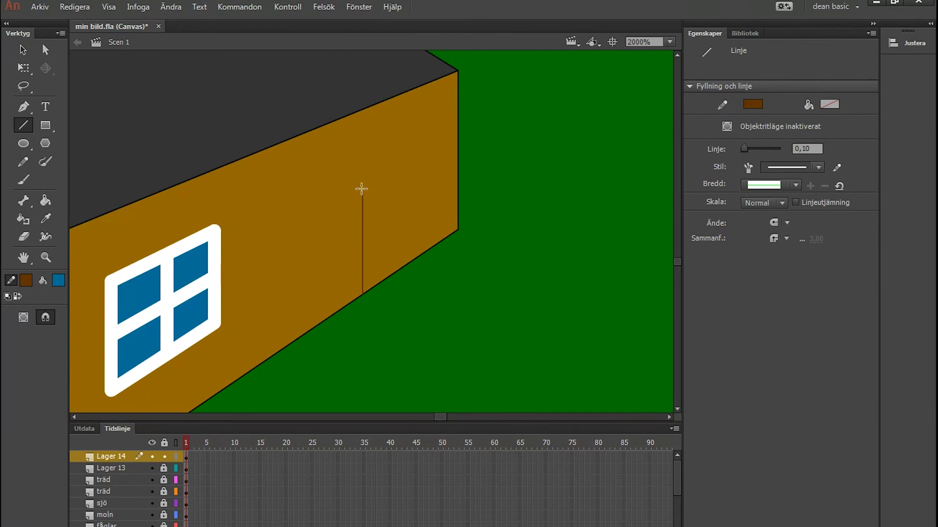
{"action": "key", "text": "v"}
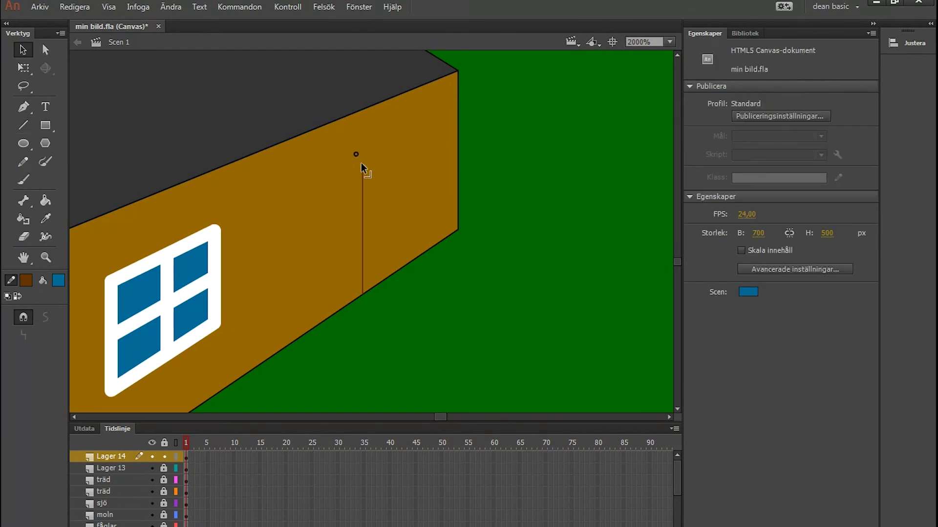
{"action": "key", "text": "n"}
{"action": "mouse_move", "coordinate": [387, 157]}
{"action": "left_mouse_down"}
{"action": "mouse_move", "coordinate": [407, 141]}
{"action": "mouse_move", "coordinate": [408, 263]}
{"action": "left_mouse_up"}
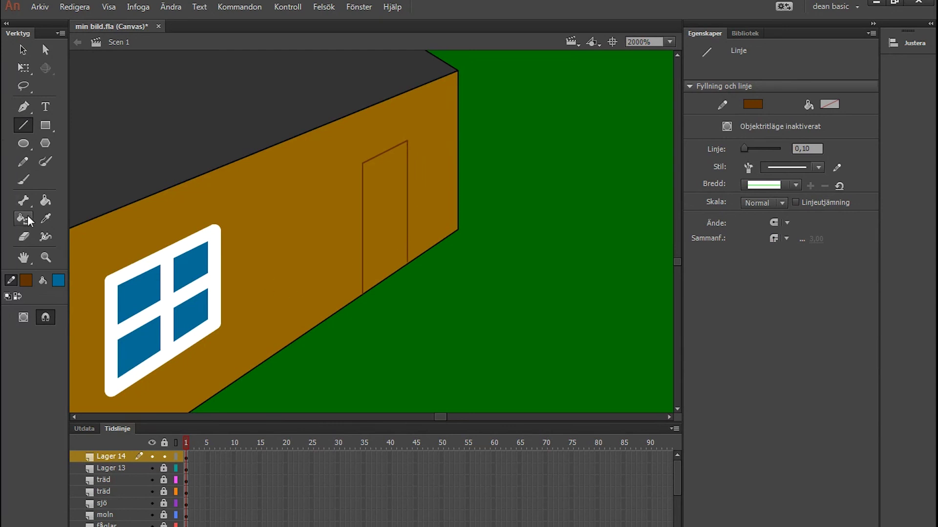
{"action": "key", "text": "v"}
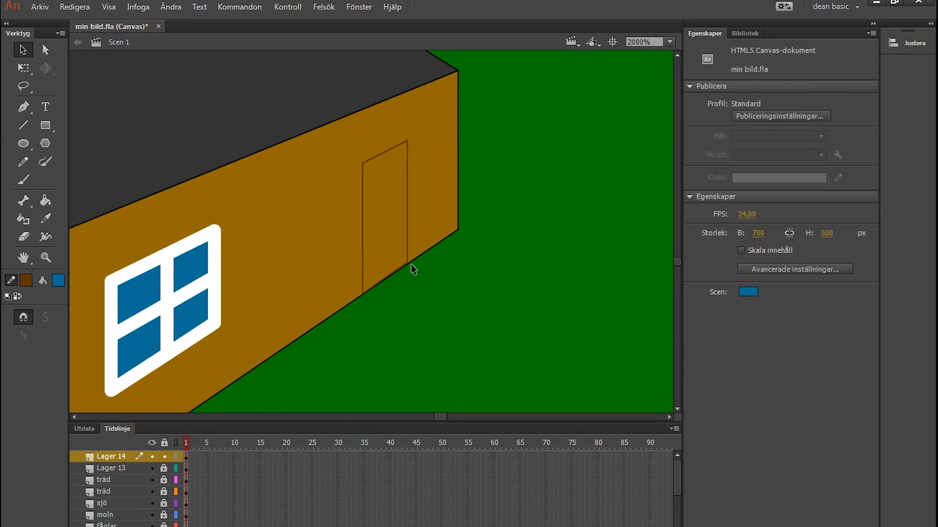
Step: Fill the door shape on the side wall with dark brown
{"action": "key", "text": "z"}
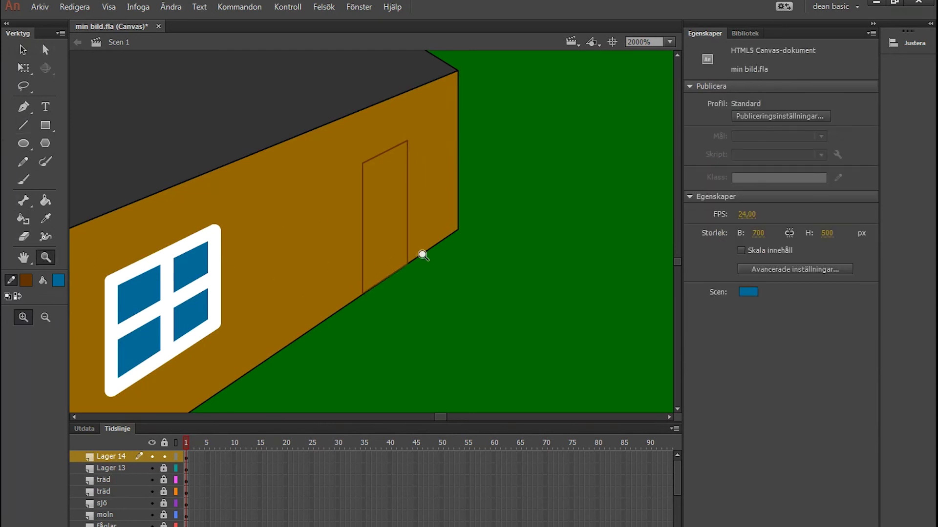
{"action": "left_click", "coordinate": [411, 259]}
{"action": "left_click", "coordinate": [44, 200]}
{"action": "left_click", "coordinate": [353, 192]}
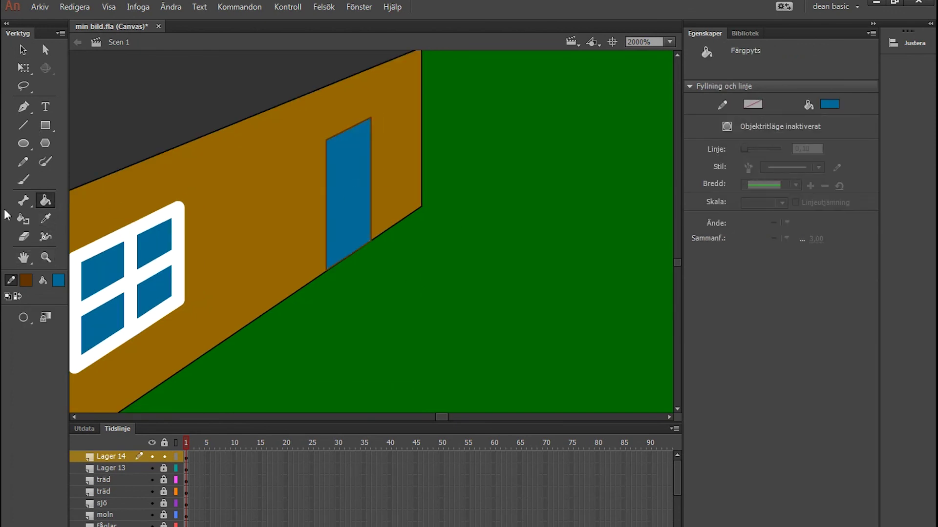
{"action": "left_click", "coordinate": [57, 279]}
{"action": "left_click", "coordinate": [345, 193]}
{"action": "left_click", "coordinate": [23, 180]}
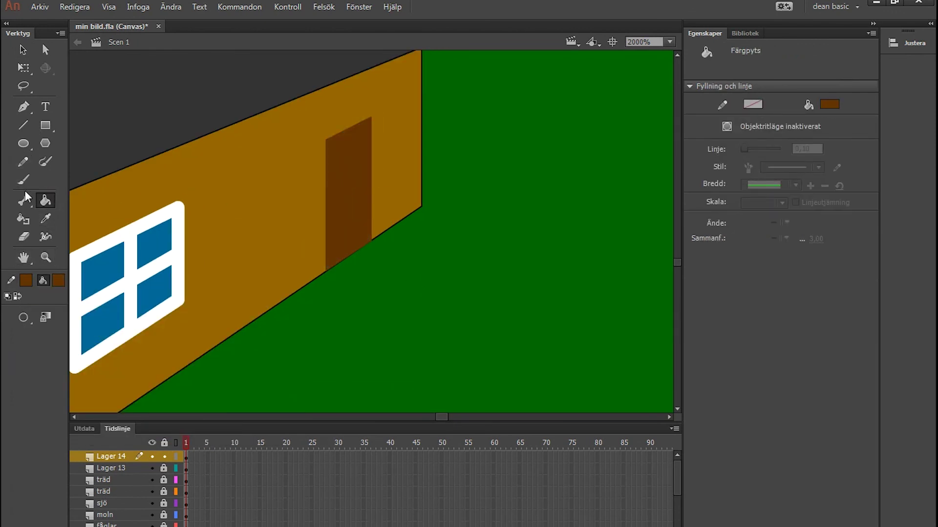
{"action": "left_click", "coordinate": [58, 280]}
{"action": "left_click", "coordinate": [95, 307]}
{"action": "left_click", "coordinate": [47, 336]}
{"action": "left_click", "coordinate": [72, 333]}
{"action": "left_click", "coordinate": [24, 354]}
{"action": "left_click", "coordinate": [53, 352]}
Step: Draw a tiny black handle at the door's near edge with the Pencil tool
{"action": "left_click", "coordinate": [23, 161]}
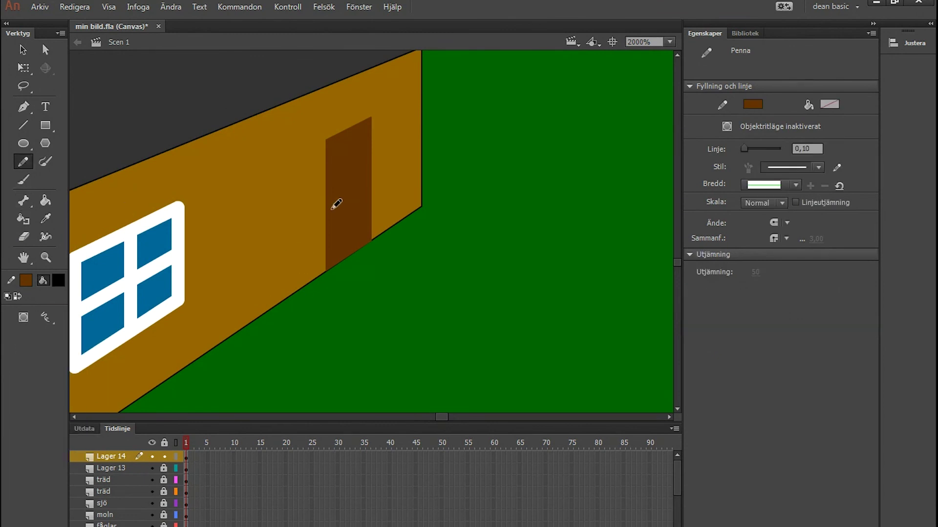
{"action": "left_click", "coordinate": [26, 280]}
{"action": "left_click", "coordinate": [68, 314]}
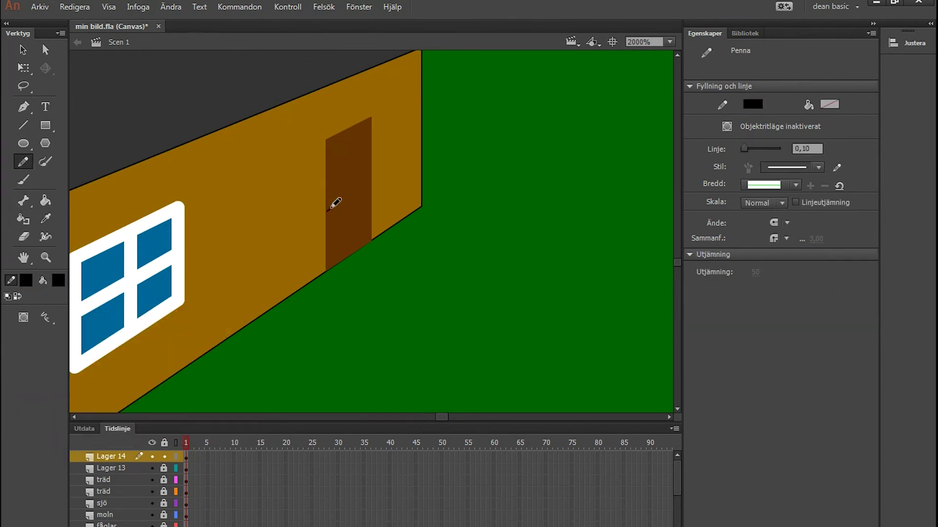
Step: Fit the whole landscape in view and save the document
{"action": "double_click", "coordinate": [46, 257]}
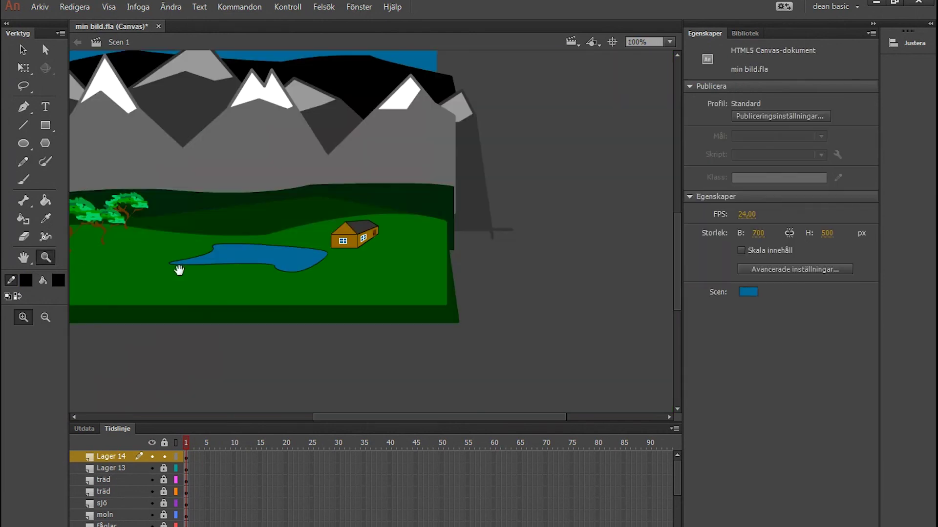
{"action": "left_click_drag", "start_coordinate": [119, 56], "coordinate": [587, 409]}
{"action": "left_click", "coordinate": [40, 7]}
{"action": "left_click", "coordinate": [70, 130]}
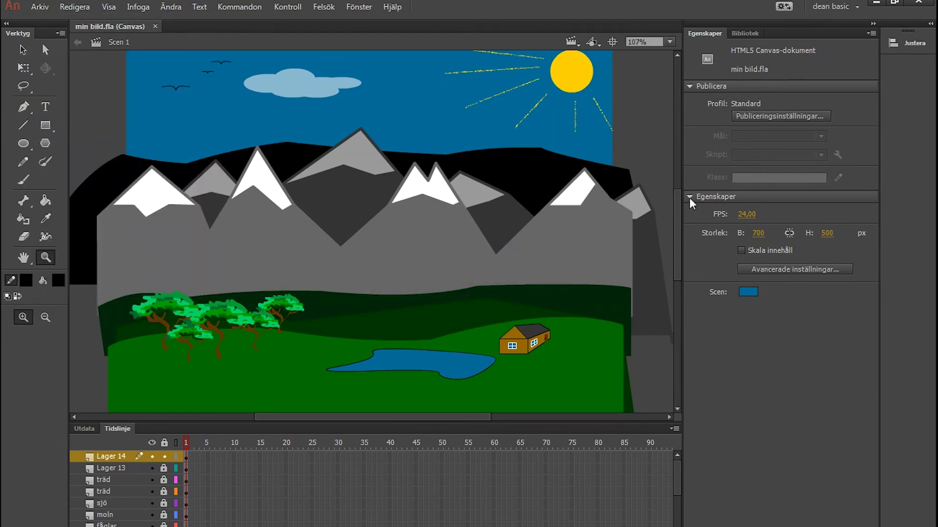